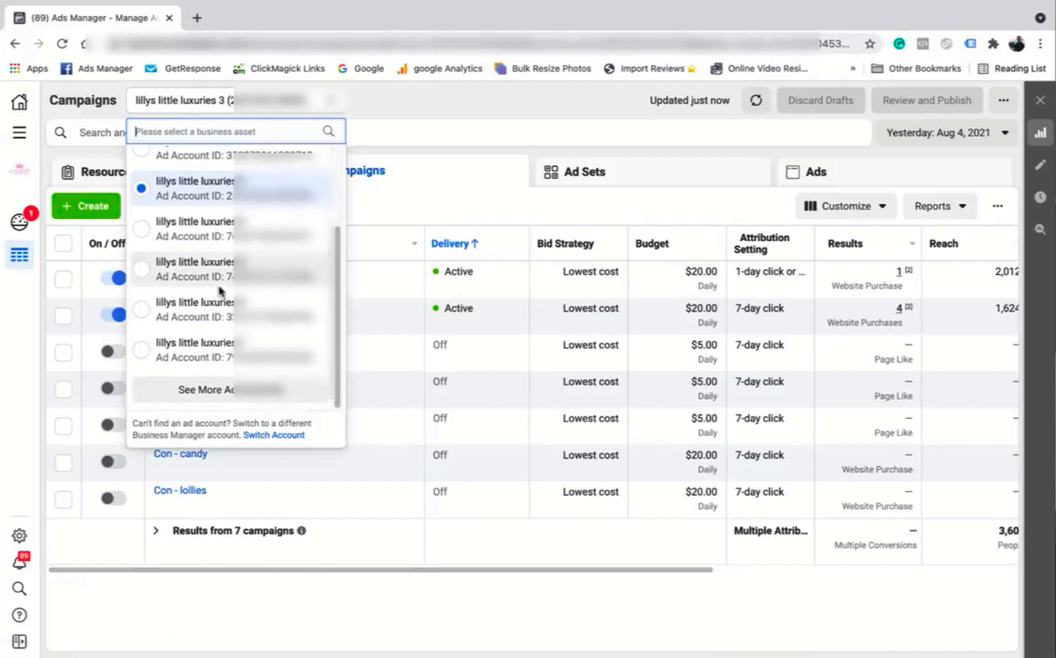
- Look through the ad accounts available for the business without switching to another account
scroll(159, 244, up, 3)
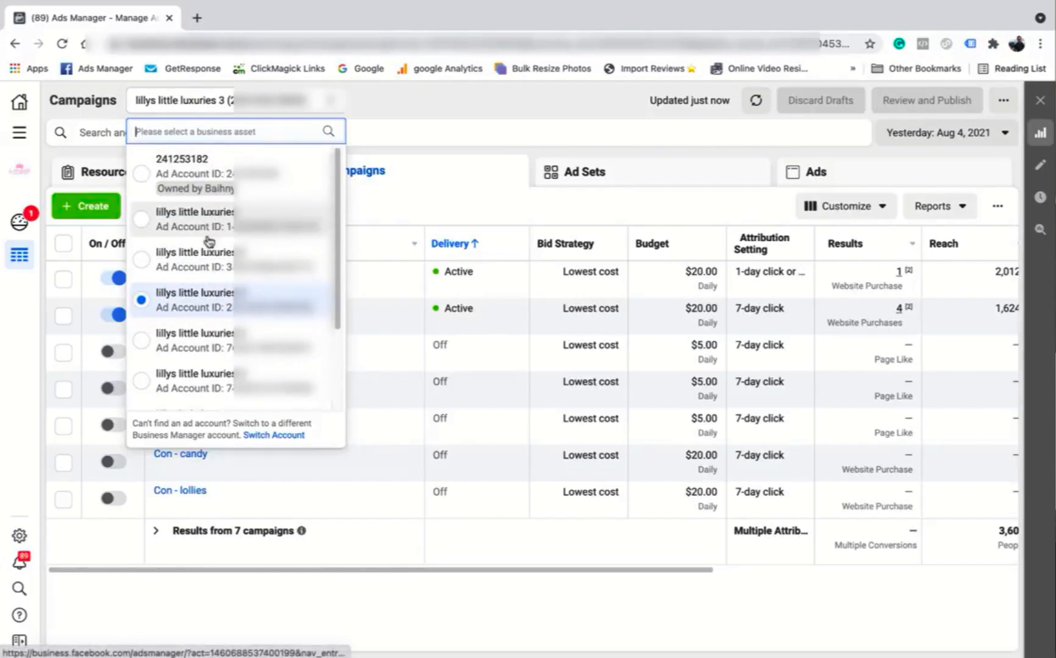
click(402, 104)
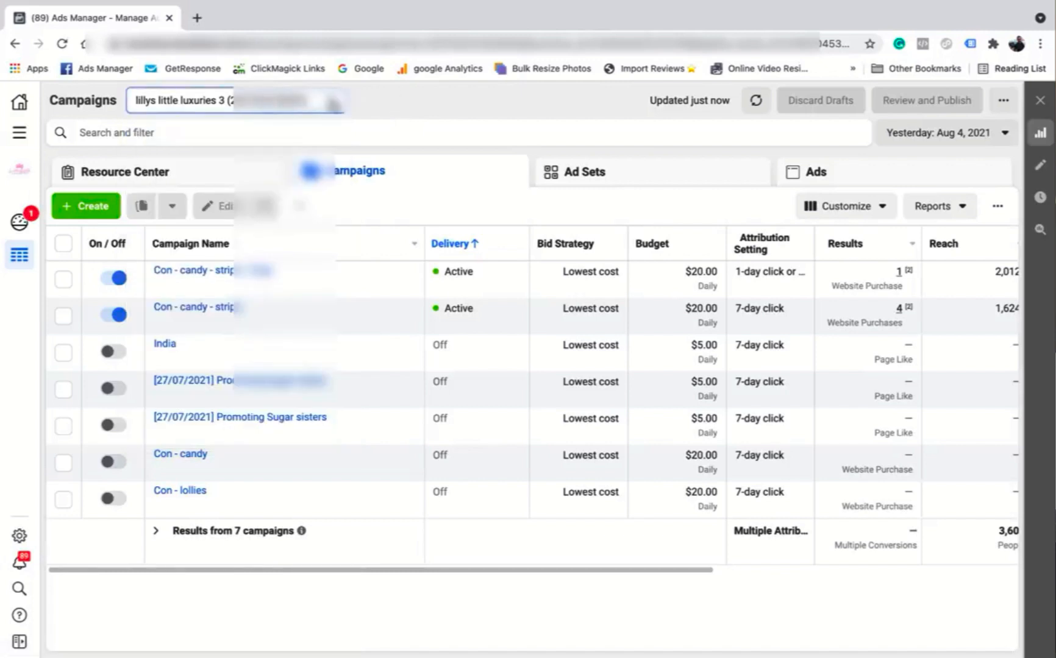
click(311, 101)
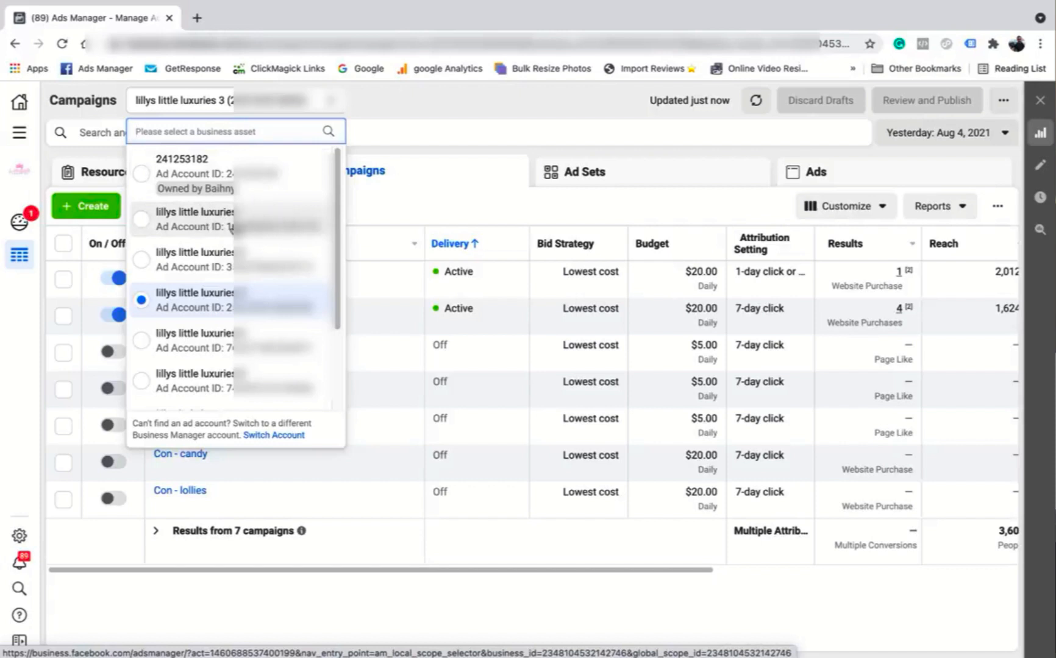
click(462, 92)
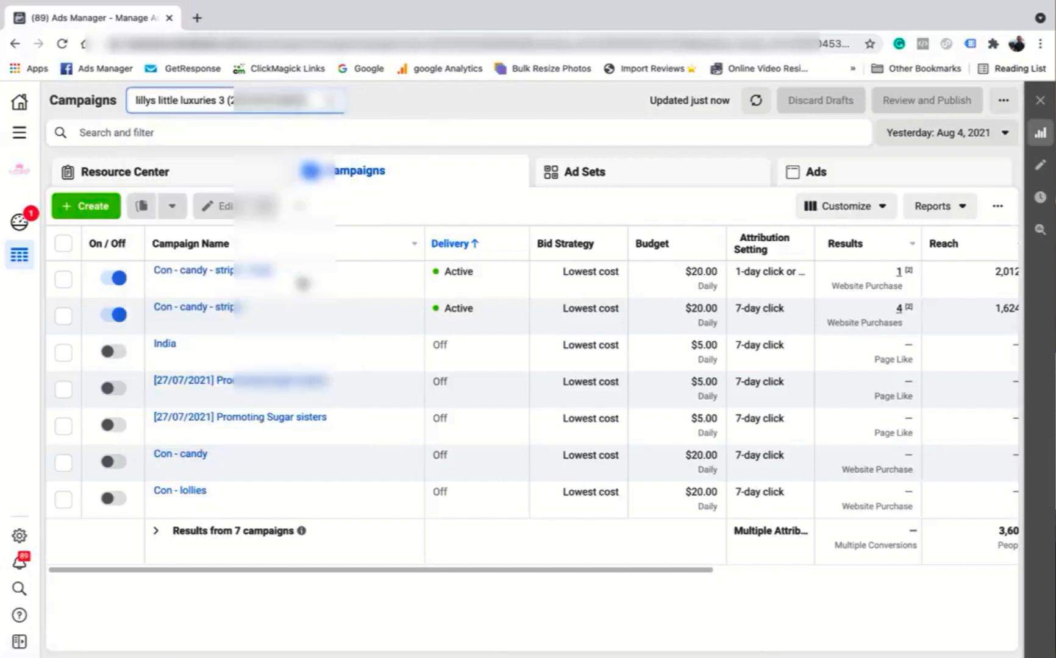
click(330, 97)
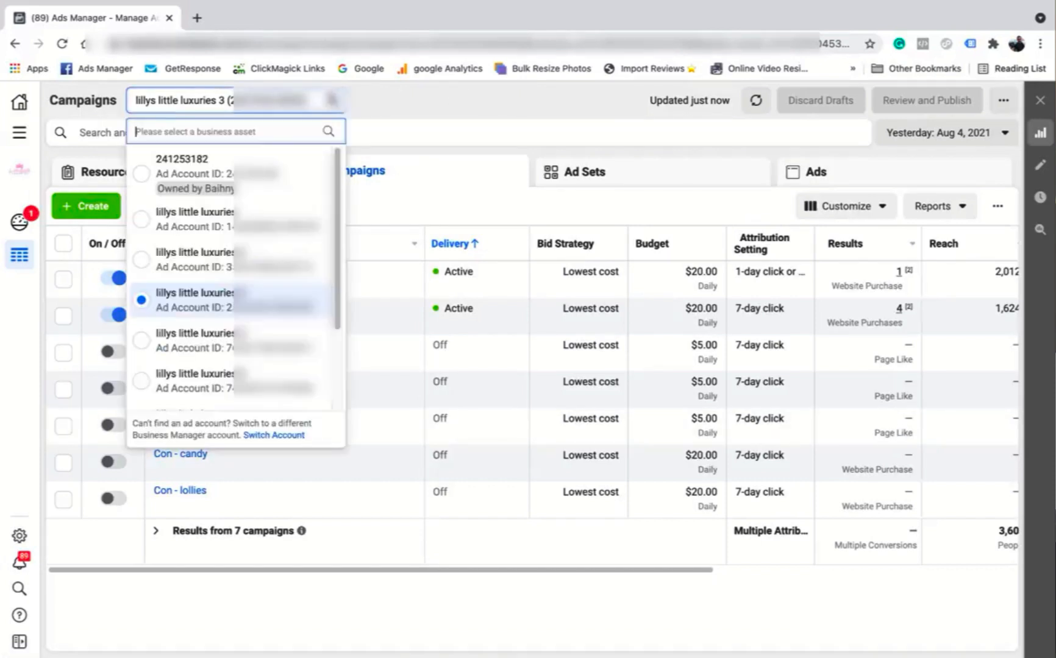
click(402, 101)
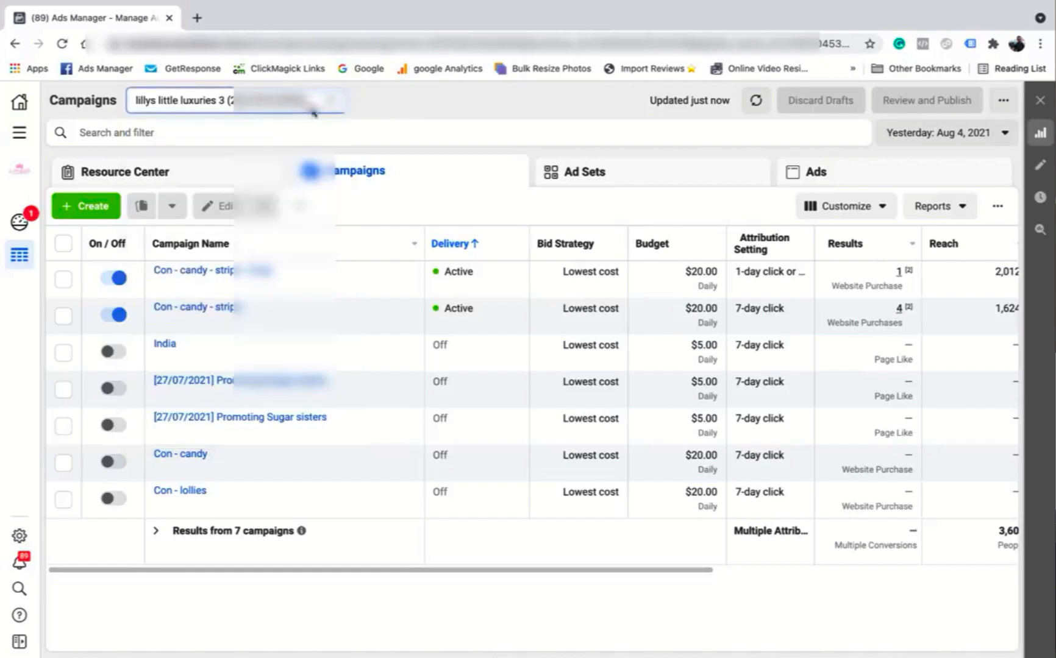
- Open Ads Manager from the full tools list and display the campaigns table with the SG column preset
click(19, 139)
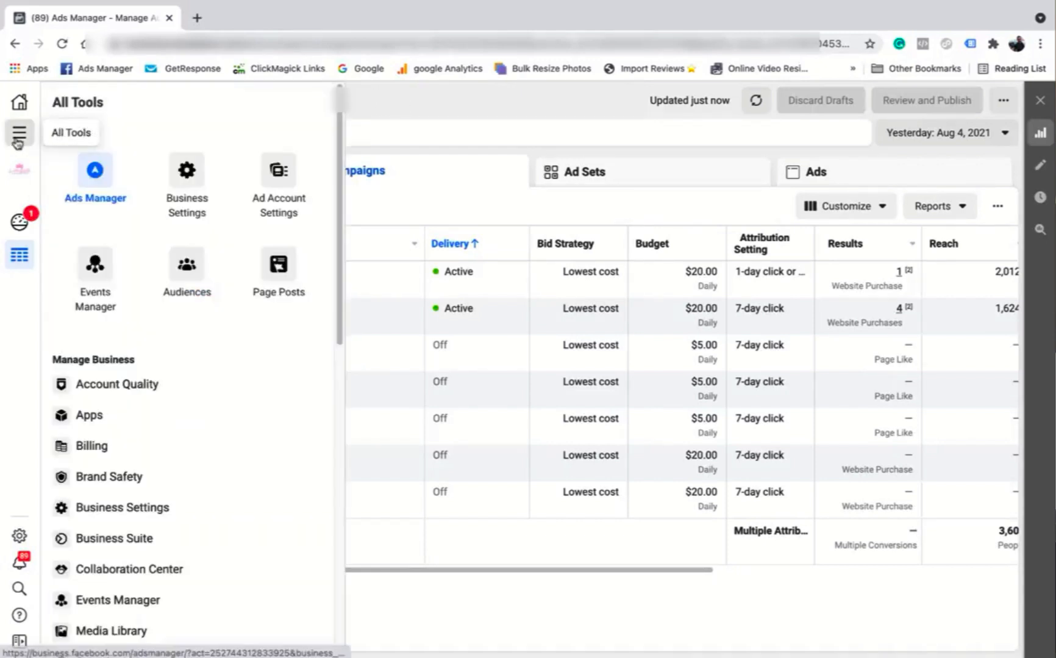
click(94, 172)
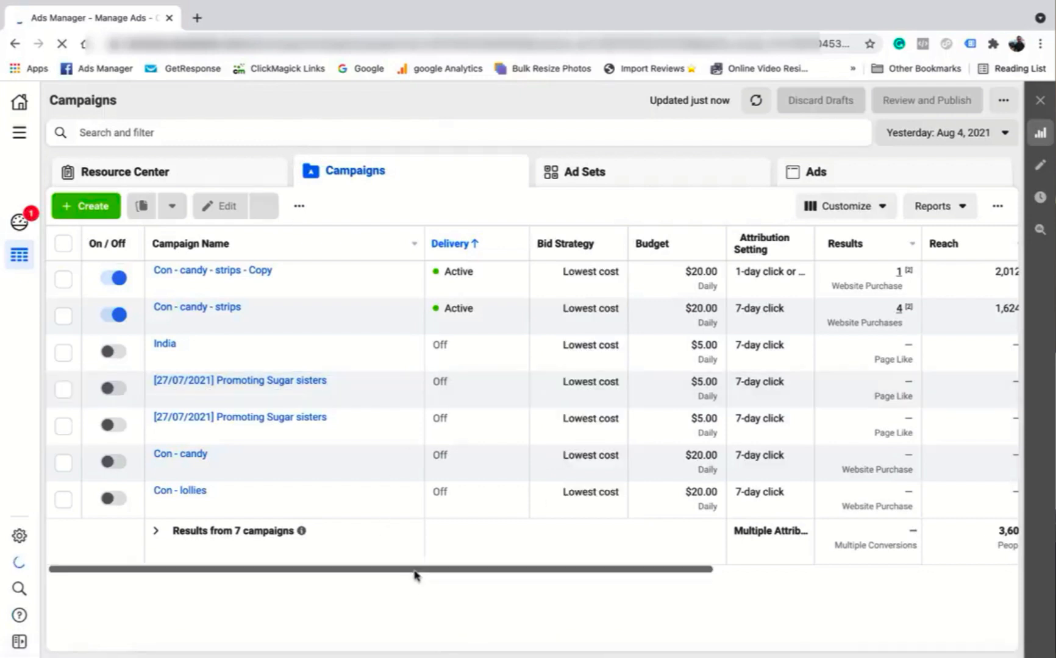
scroll(848, 290, right, 5)
click(873, 208)
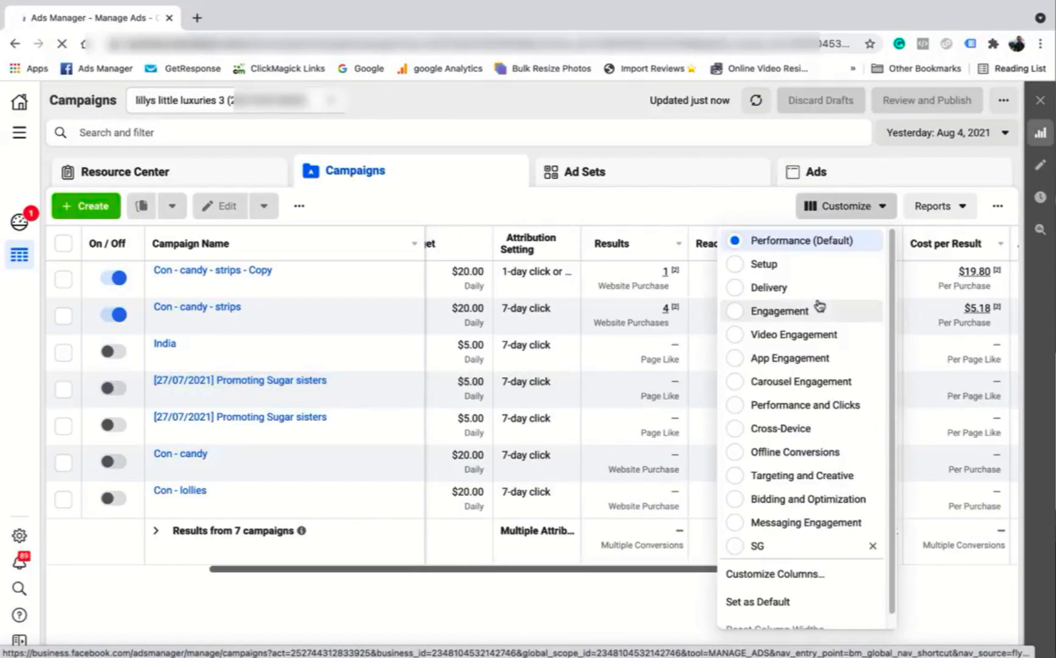
scroll(787, 551, down, 1)
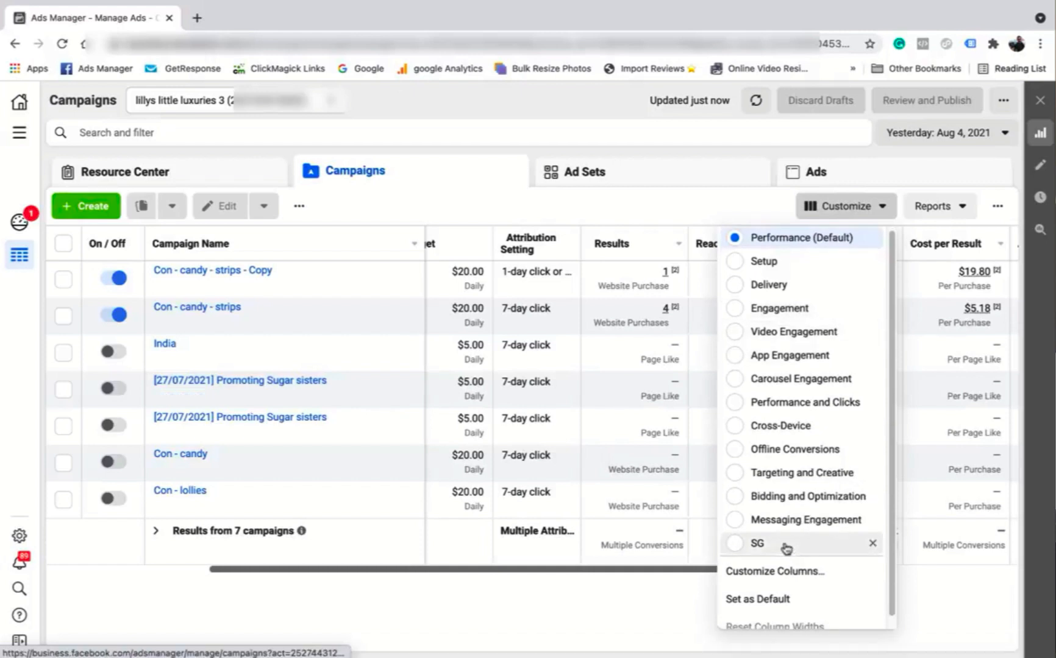
click(775, 538)
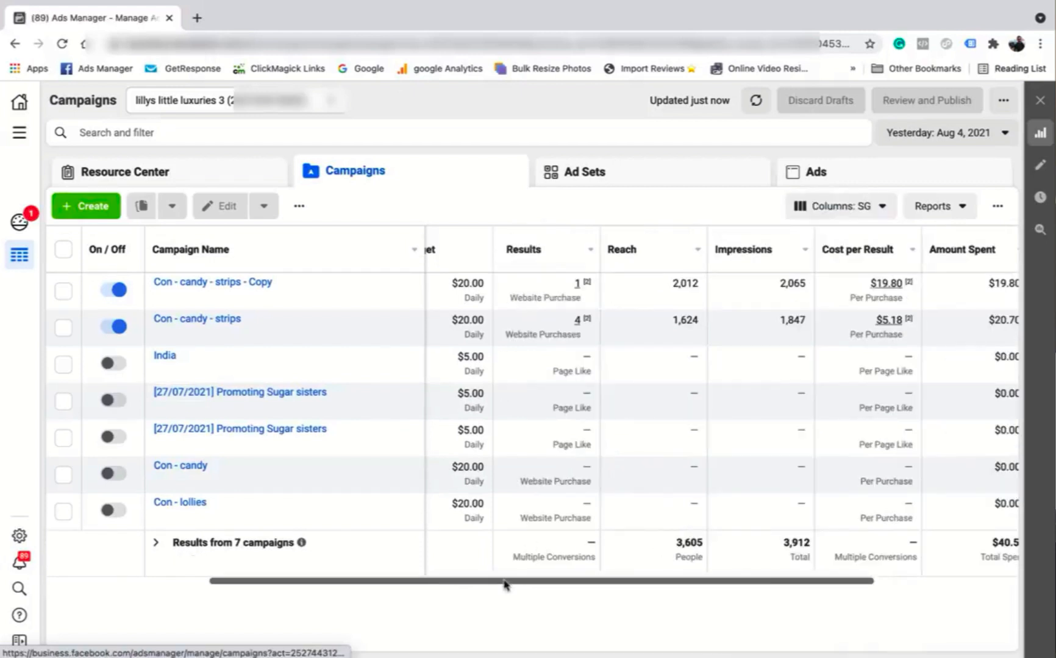
drag(647, 587, 923, 585)
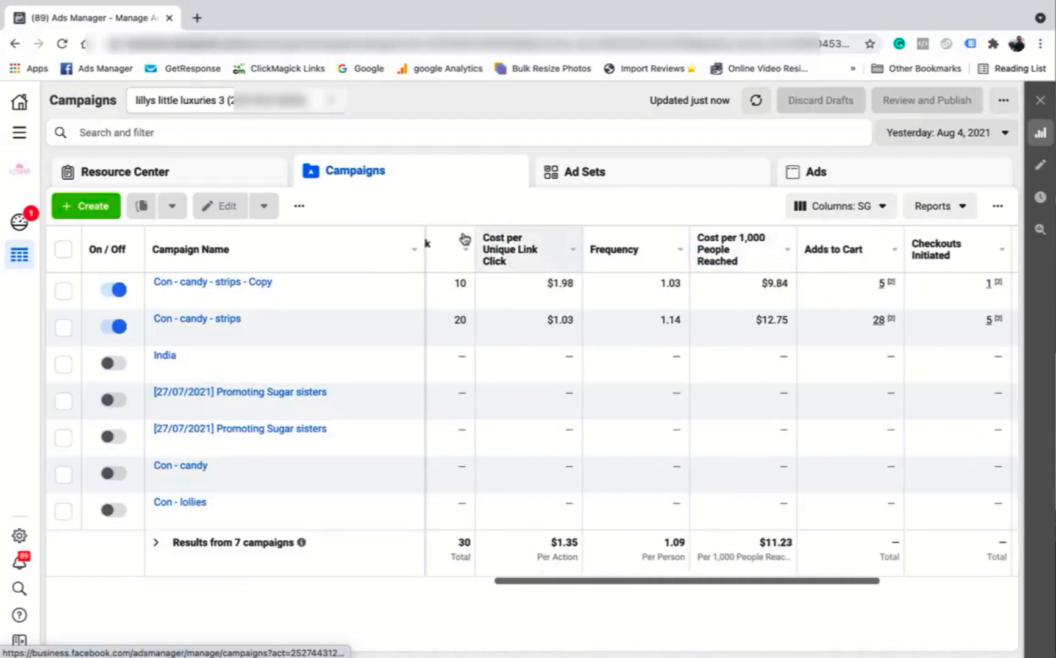
drag(726, 579, 139, 570)
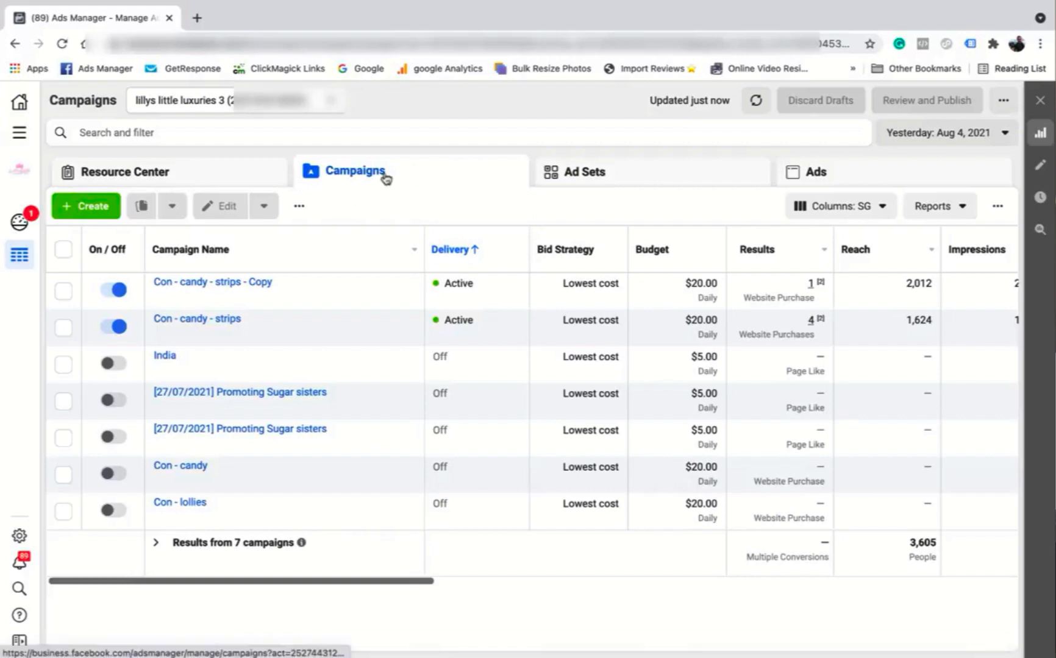
- View the ad sets, the ads and the campaigns in turn, and open the Resource Center
click(601, 177)
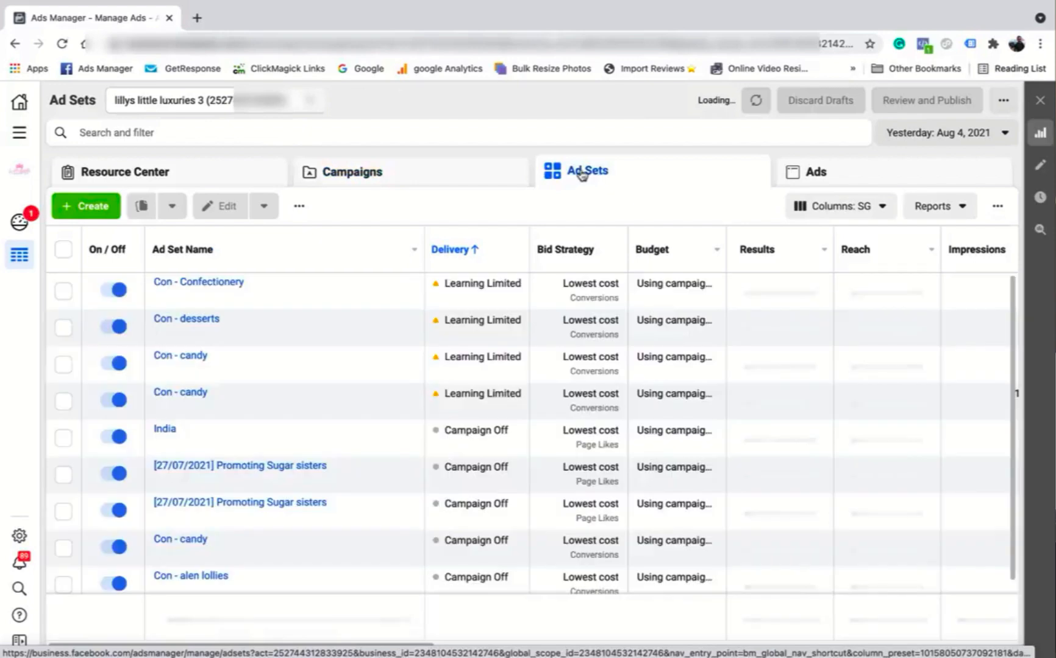
click(818, 171)
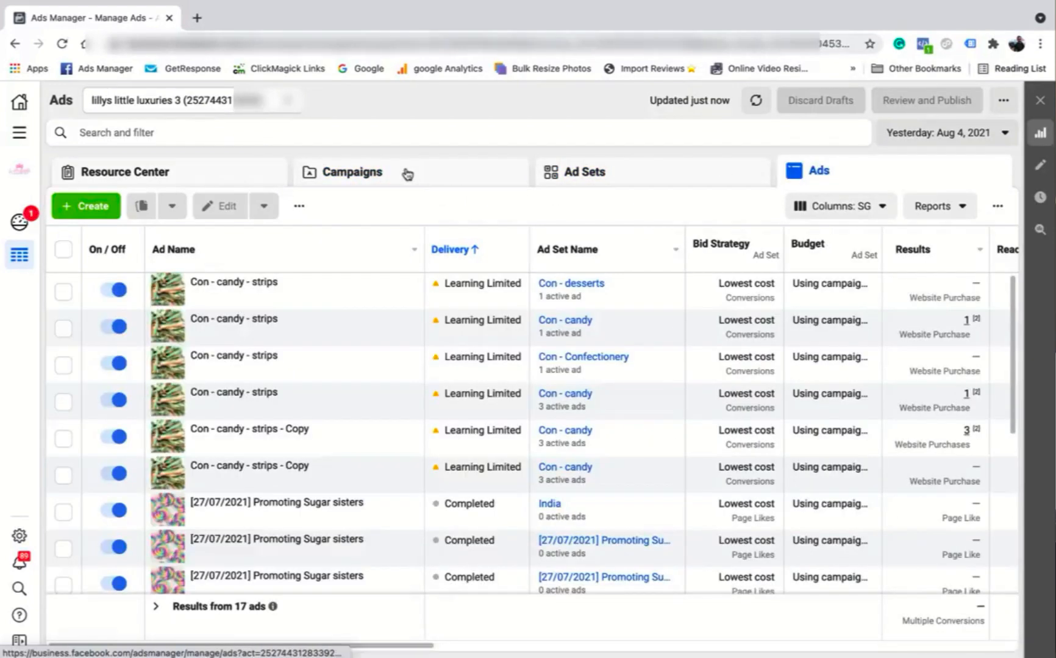
click(374, 174)
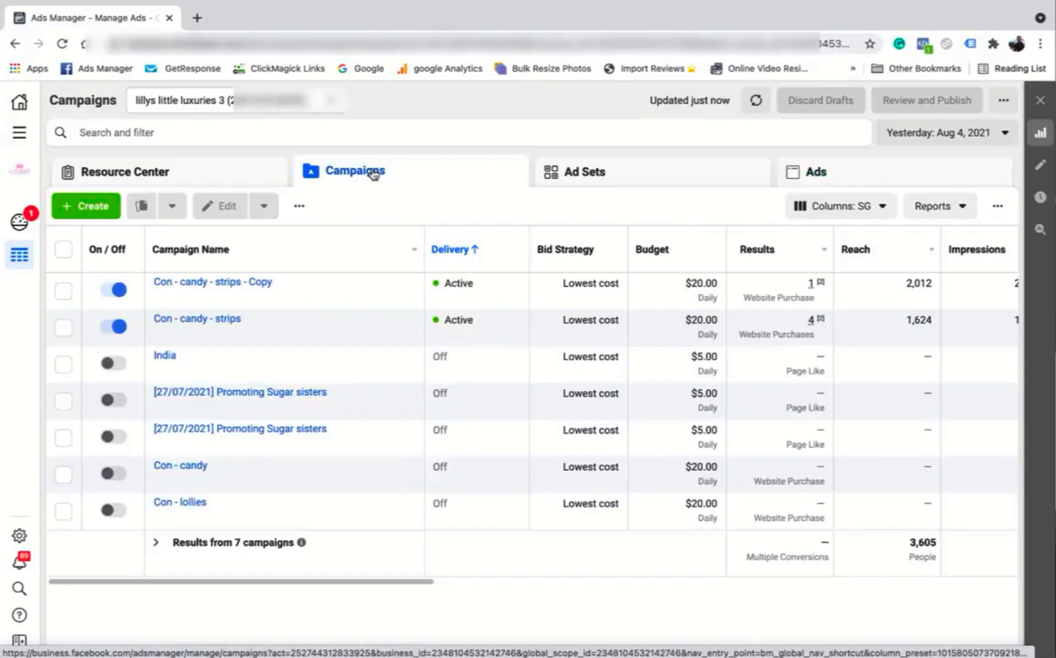
click(160, 177)
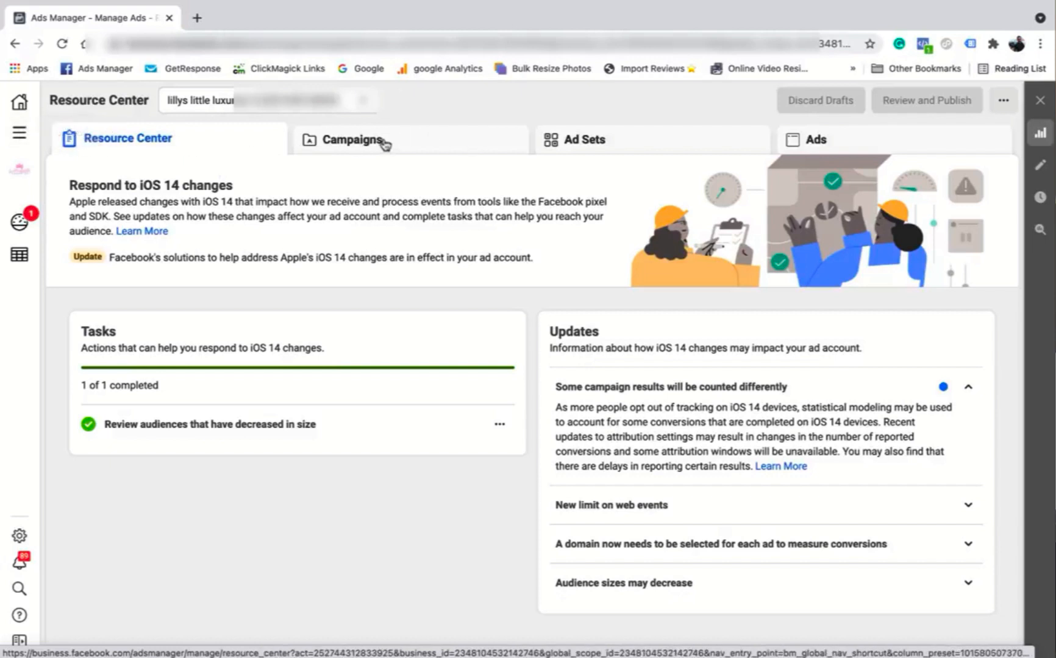
- Examine the full list of business tools, from the shortcuts through the Manage Business, Advertise, and Analyze and Report sections
click(20, 137)
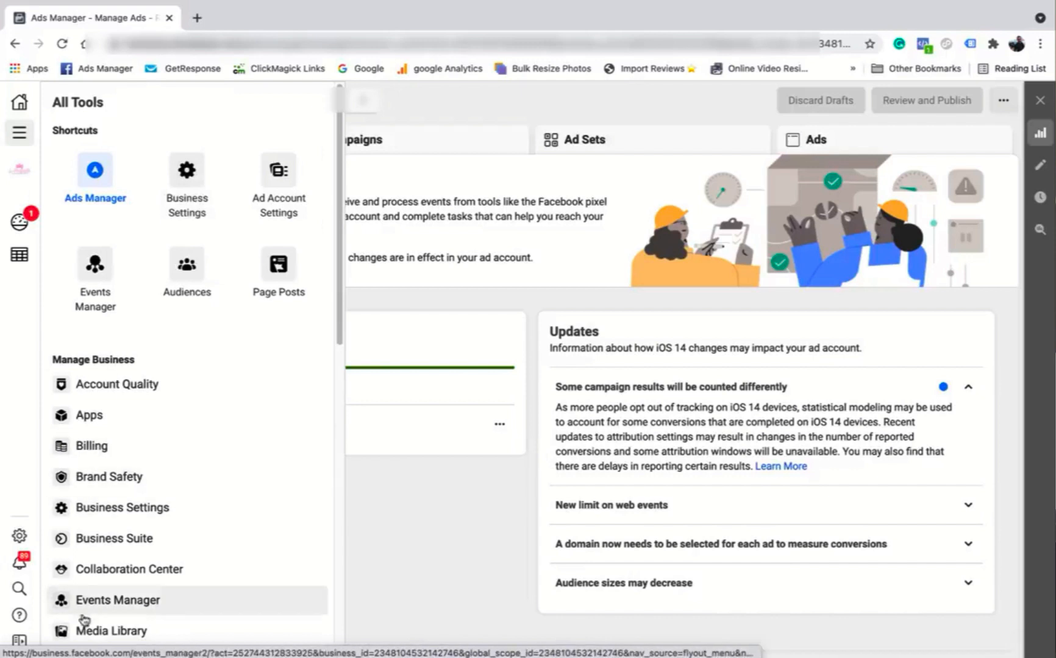
scroll(84, 621, down, 2)
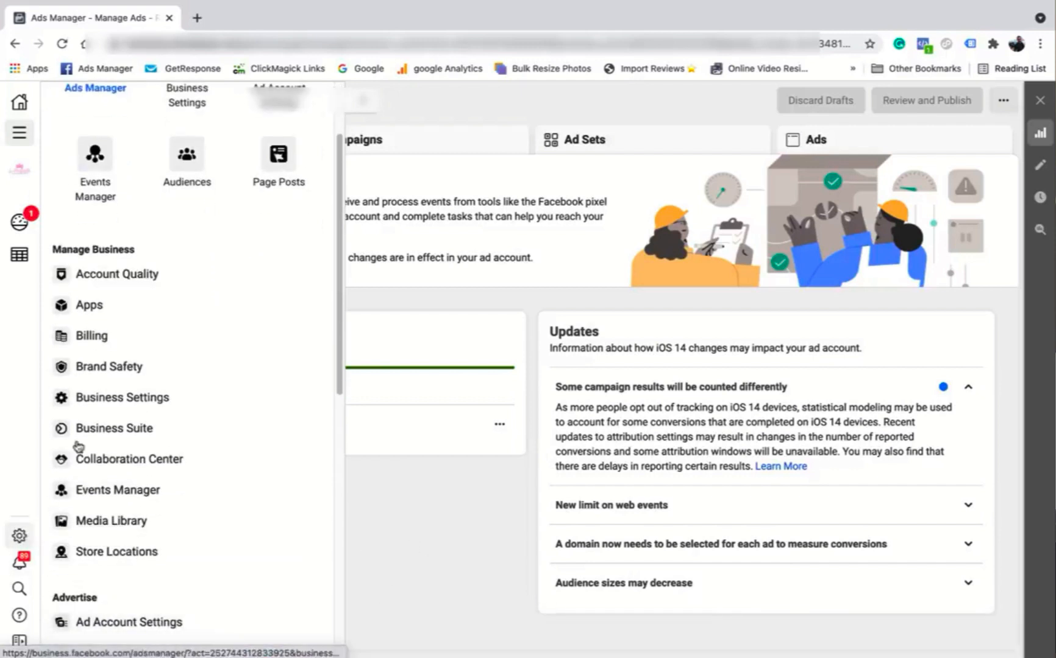
scroll(160, 401, up, 2)
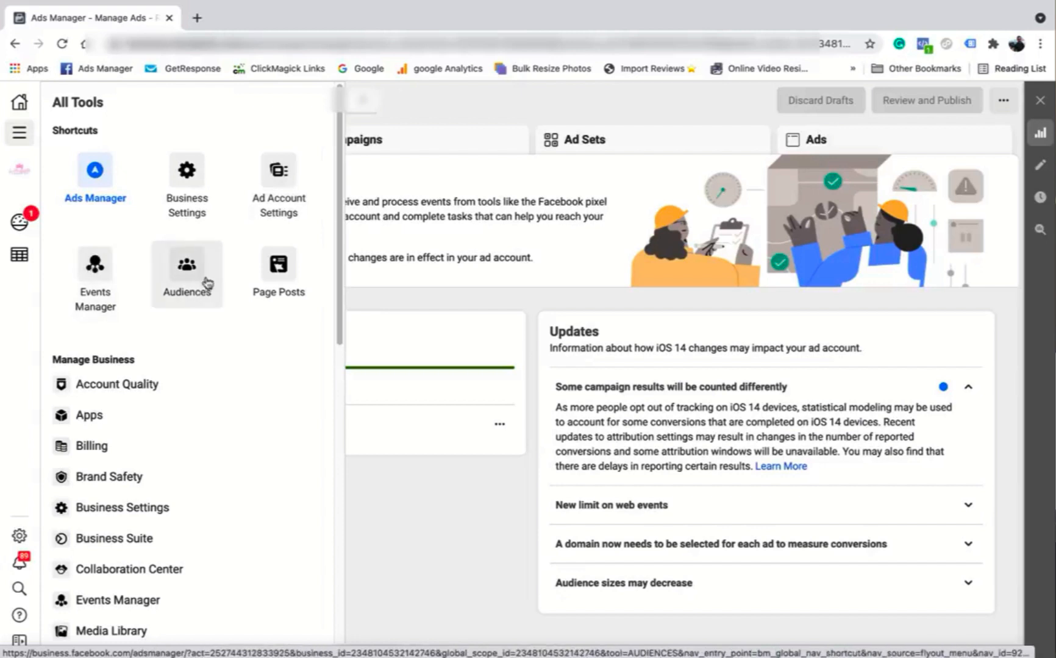
scroll(203, 319, down, 2)
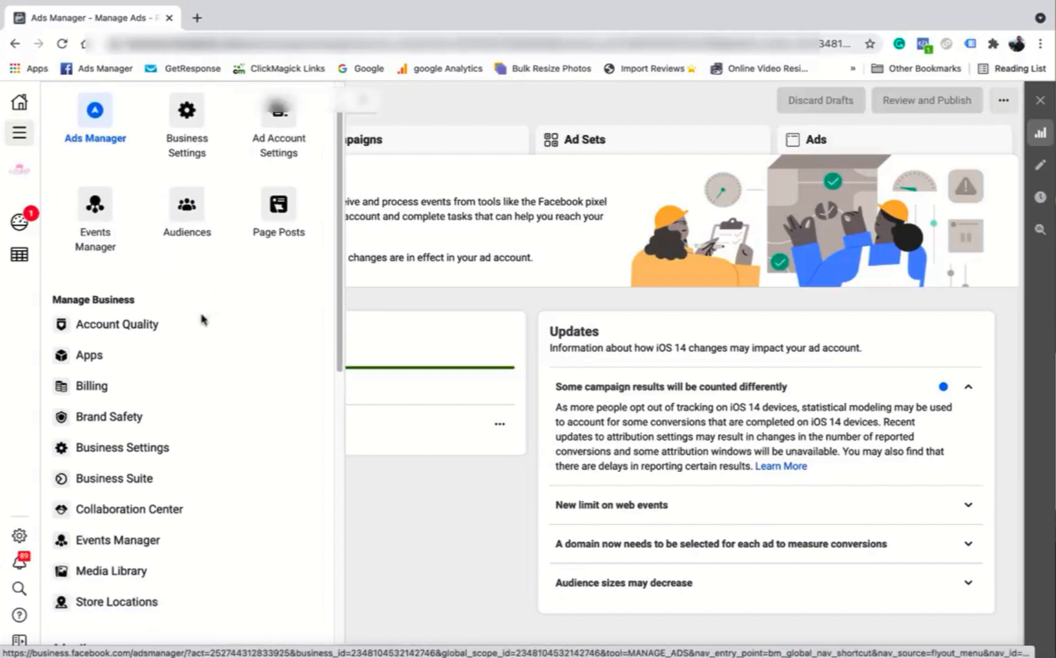
scroll(203, 319, down, 1)
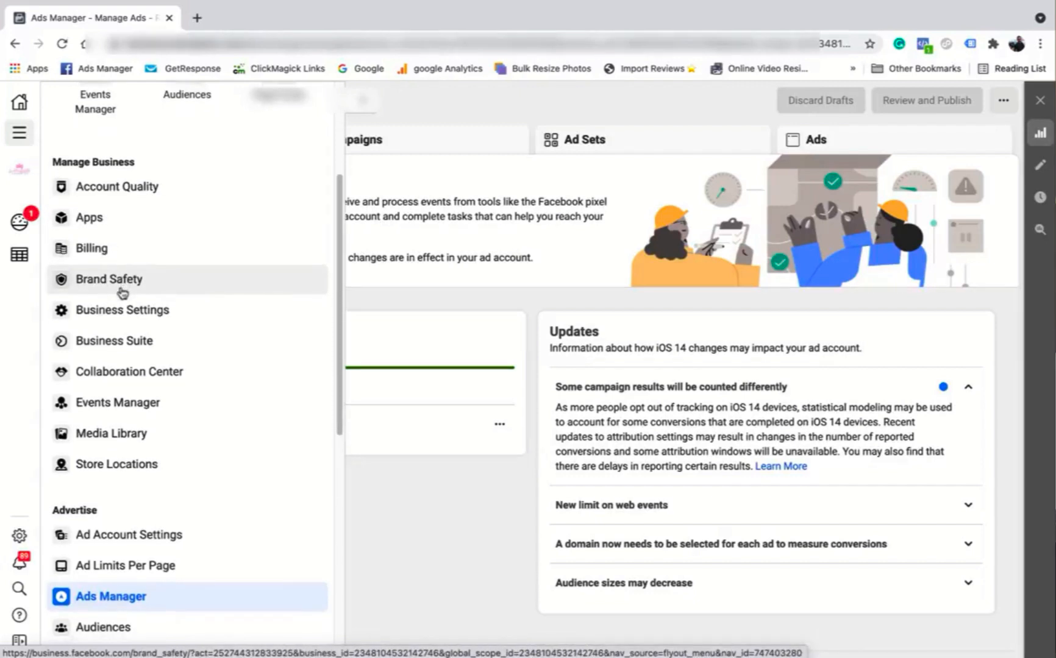
scroll(122, 290, down, 2)
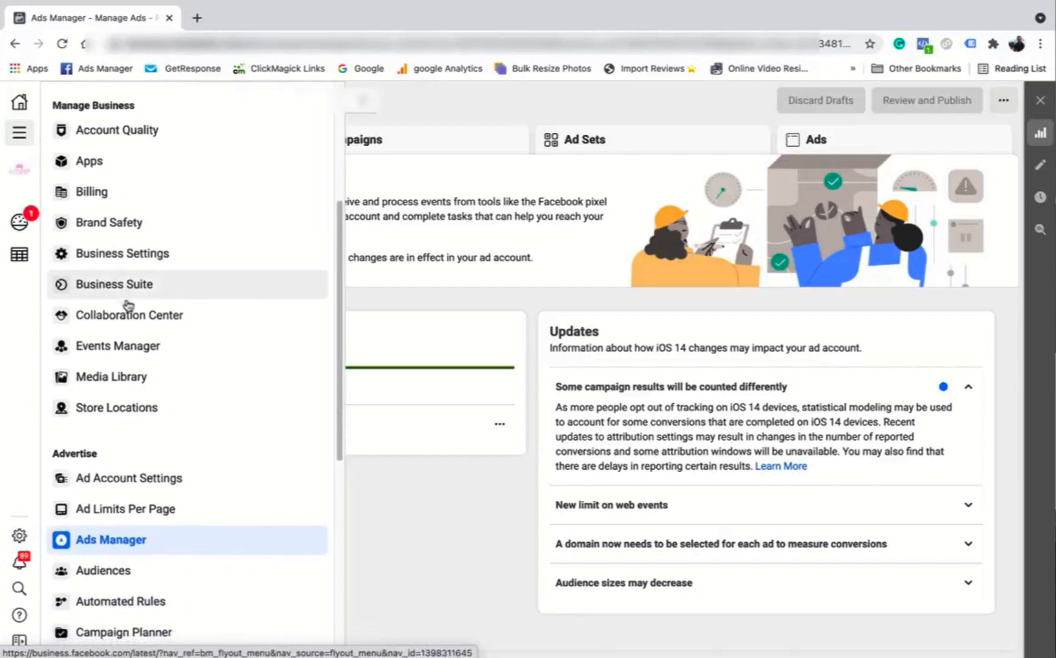
scroll(125, 305, down, 1)
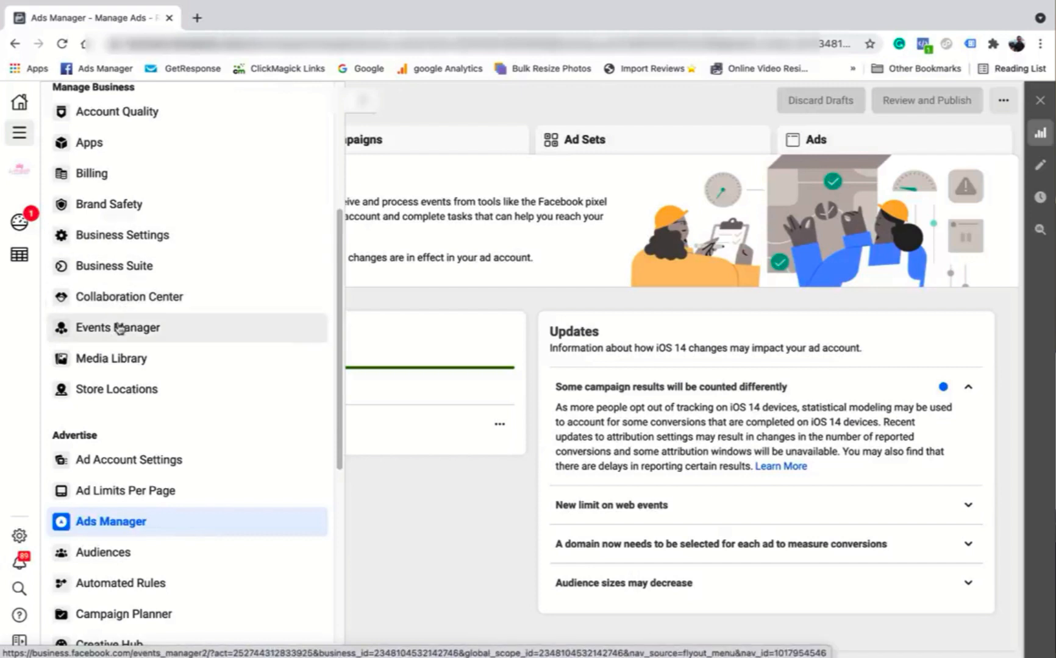
scroll(116, 332, down, 1)
scroll(106, 341, down, 3)
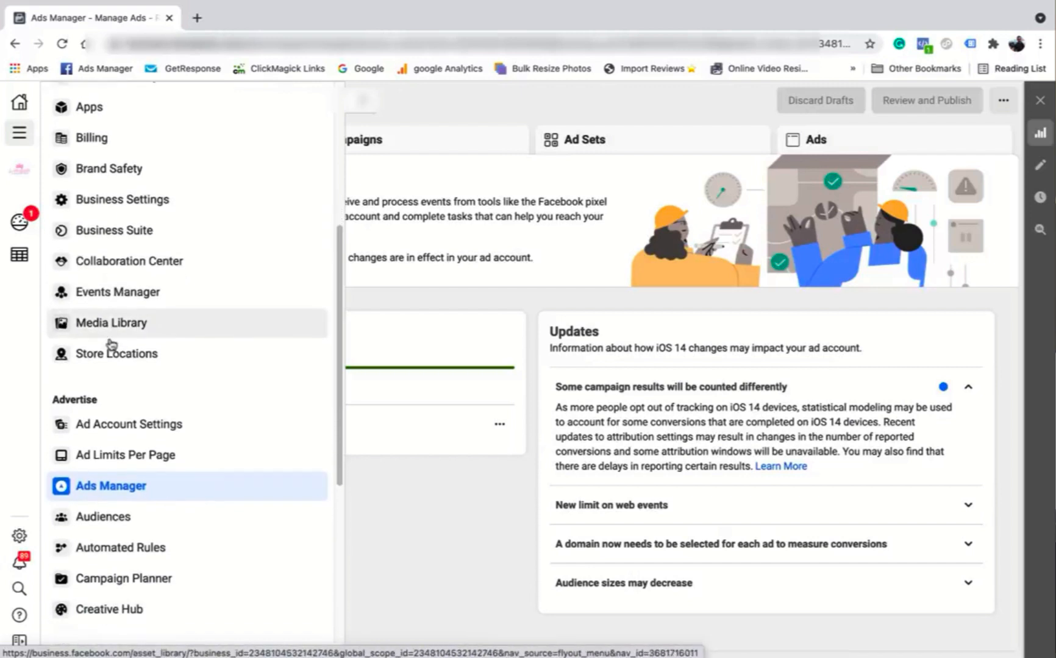
scroll(117, 329, down, 1)
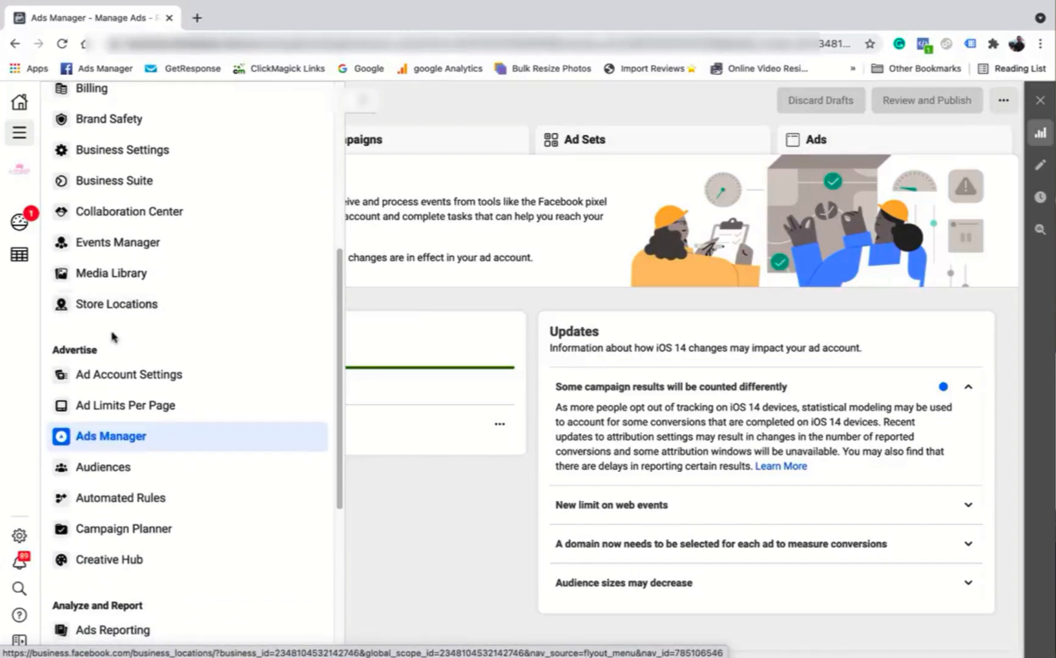
scroll(116, 347, down, 4)
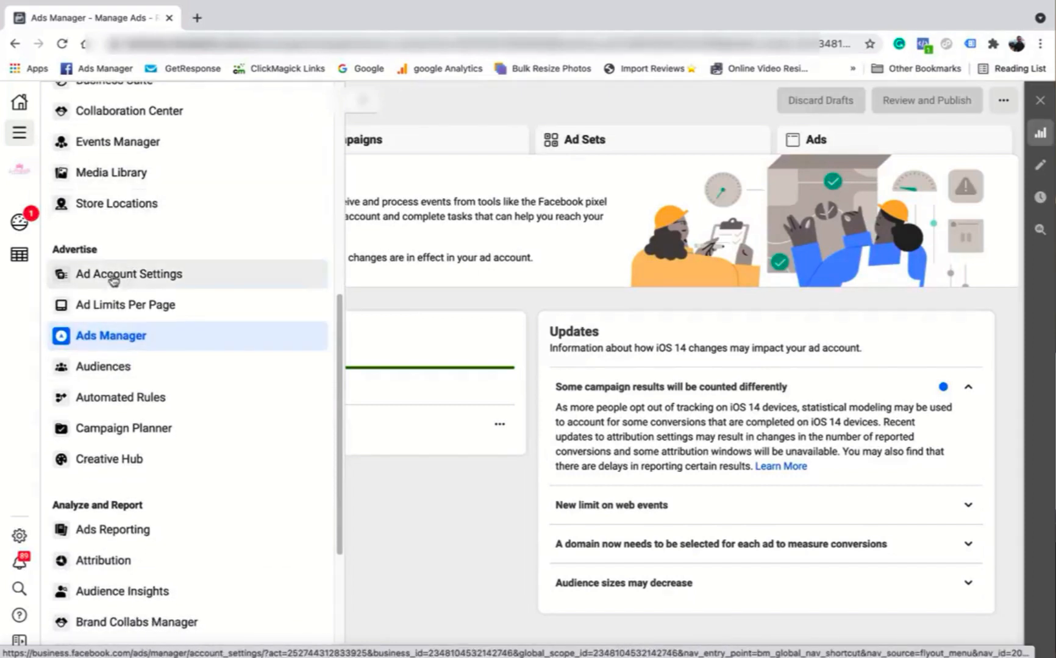
scroll(127, 293, down, 2)
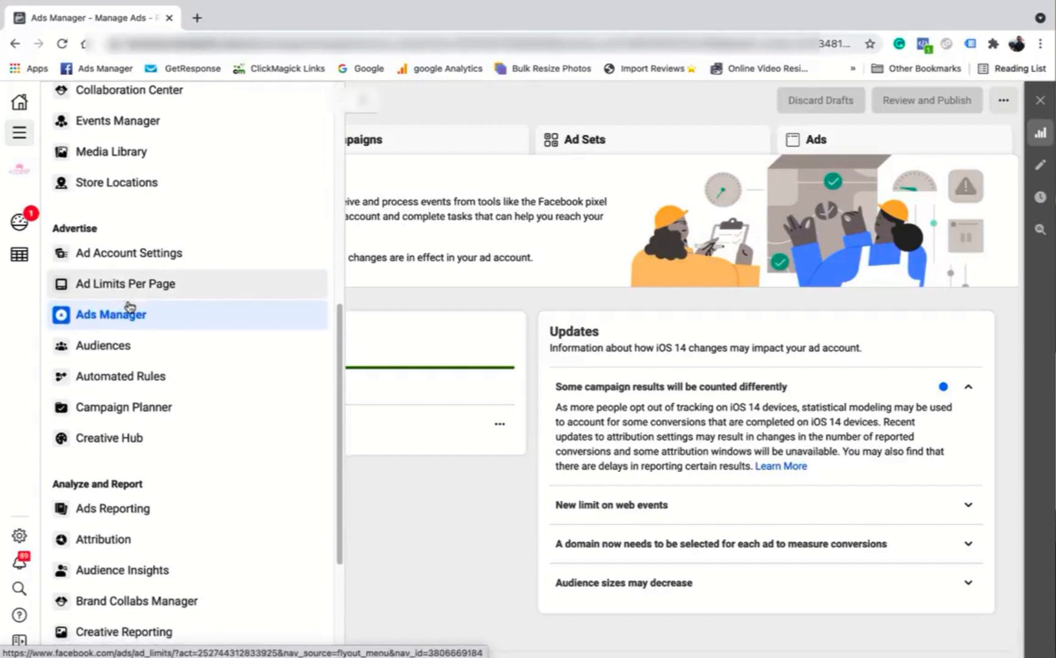
scroll(135, 291, down, 1)
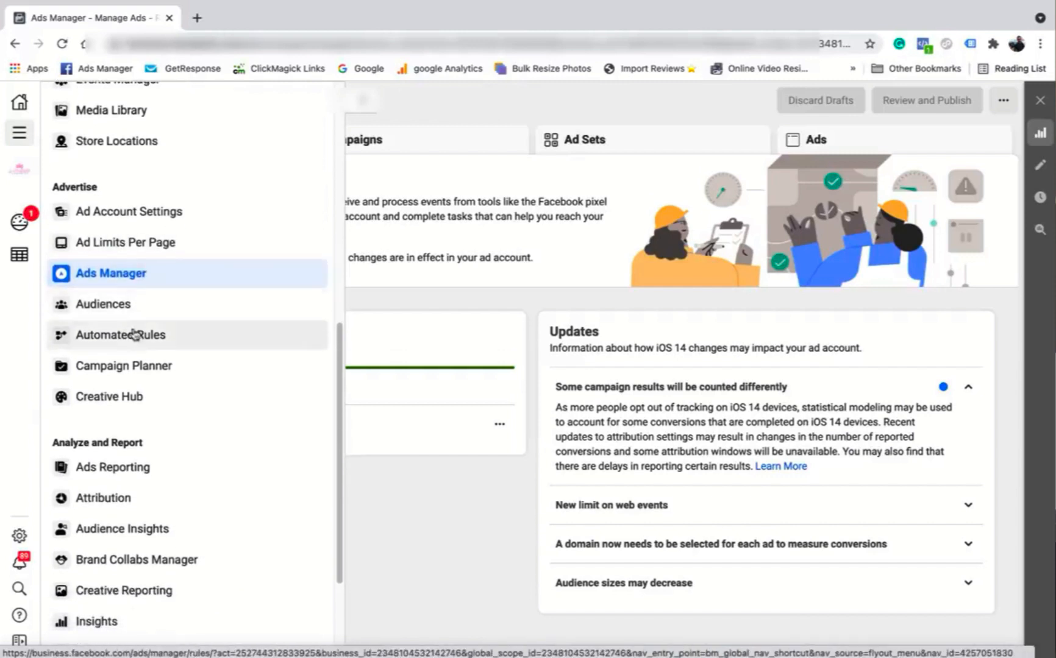
scroll(131, 366, down, 1)
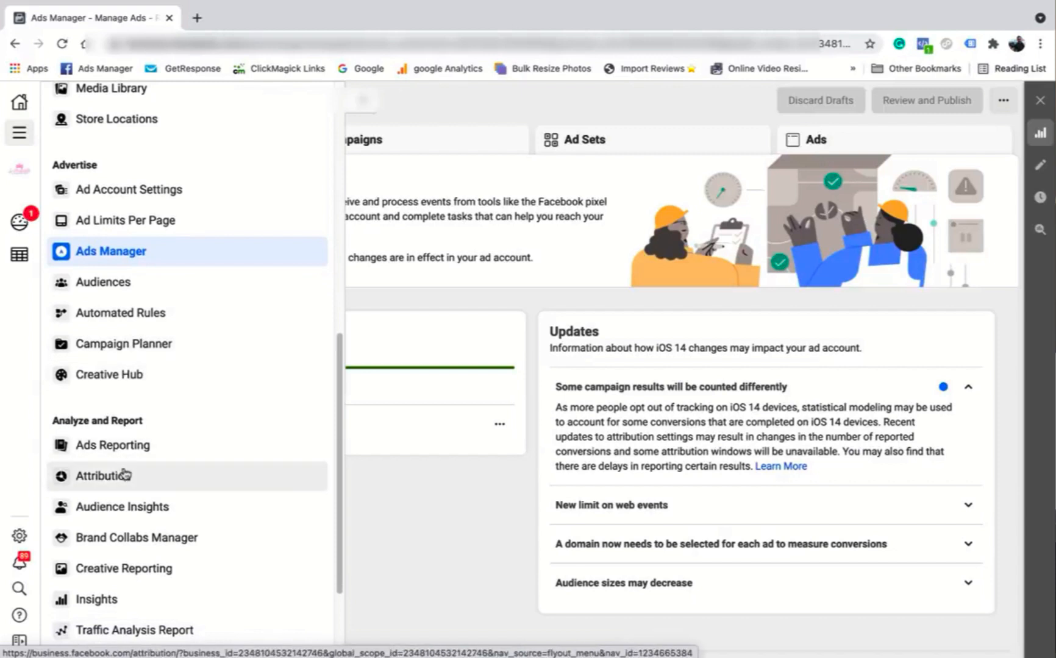
scroll(122, 481, down, 1)
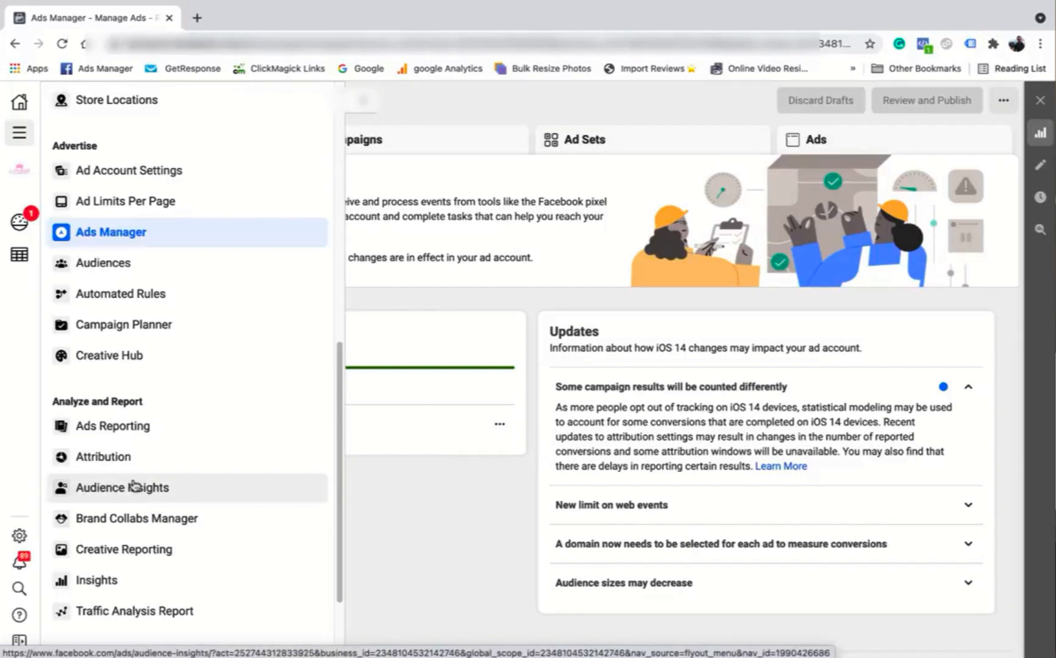
scroll(133, 486, down, 3)
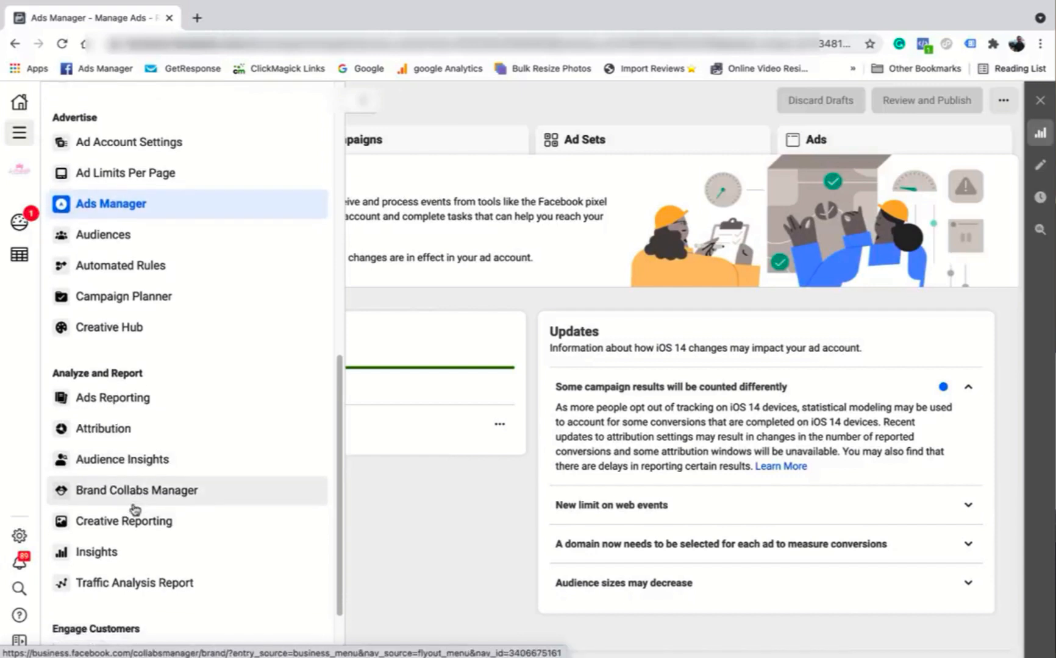
scroll(116, 525, down, 3)
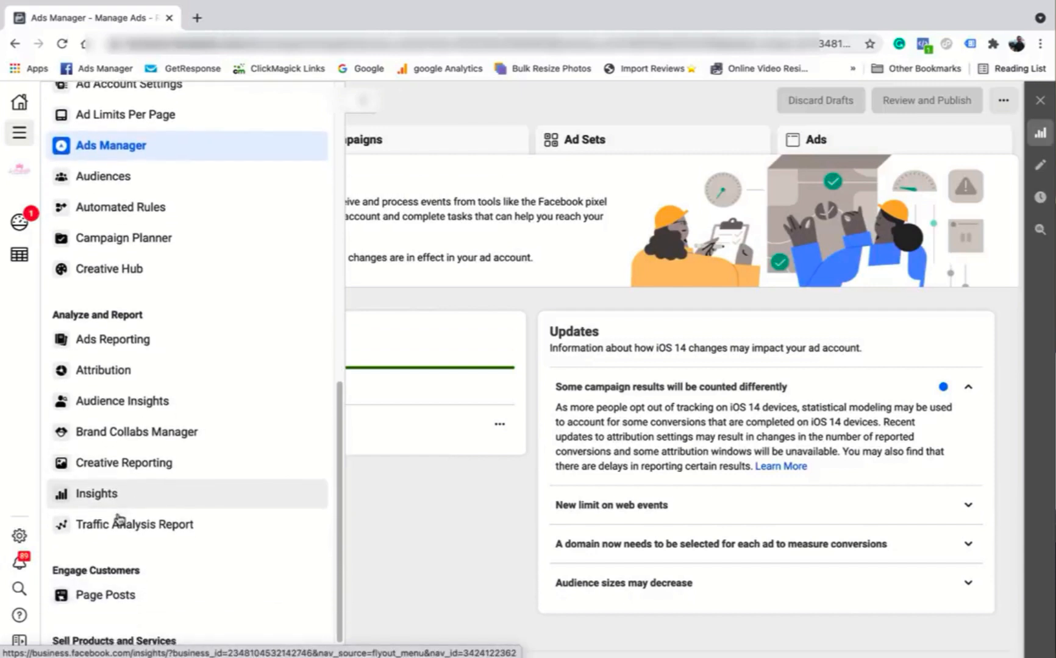
scroll(129, 504, down, 2)
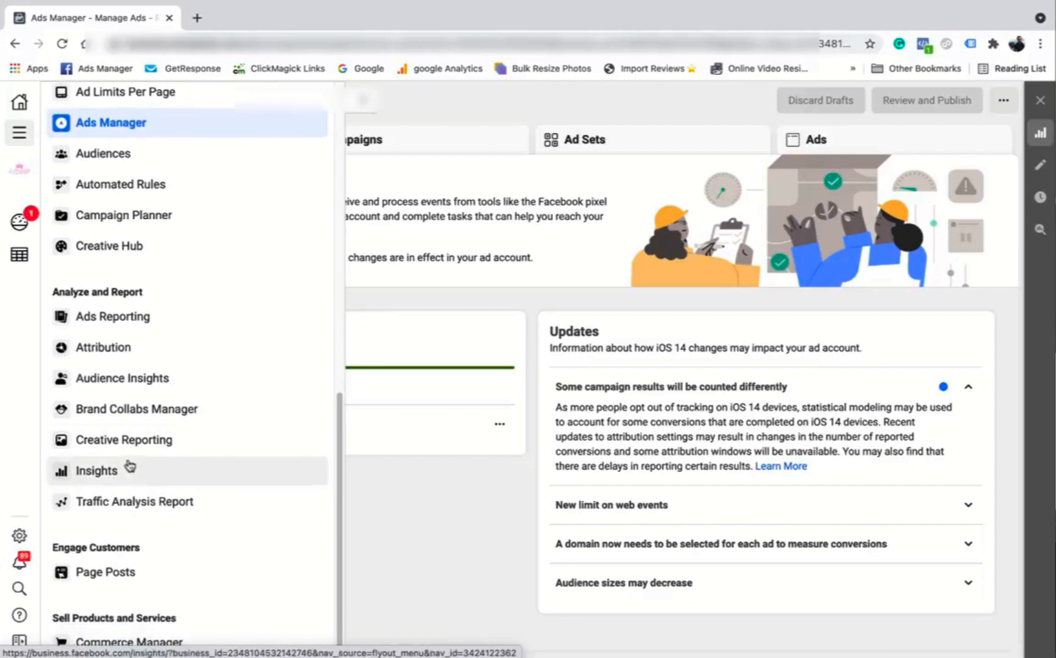
scroll(131, 475, up, 20)
scroll(146, 433, up, 3)
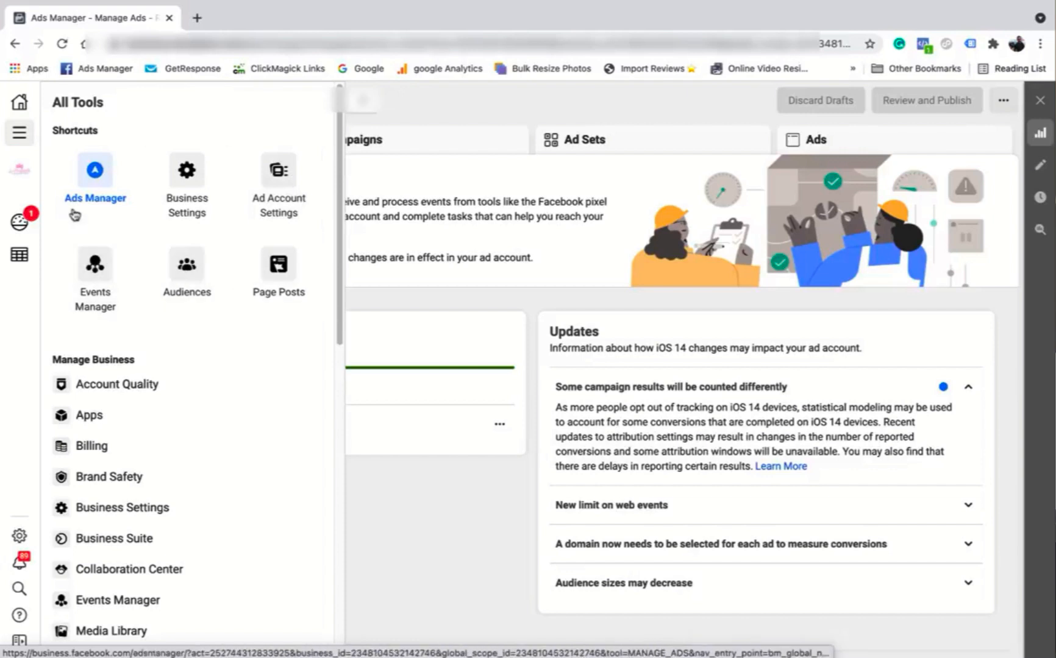
- Open Business Settings and look through the pages, Instagram accounts and ad accounts assigned to the second person in the People list
click(192, 178)
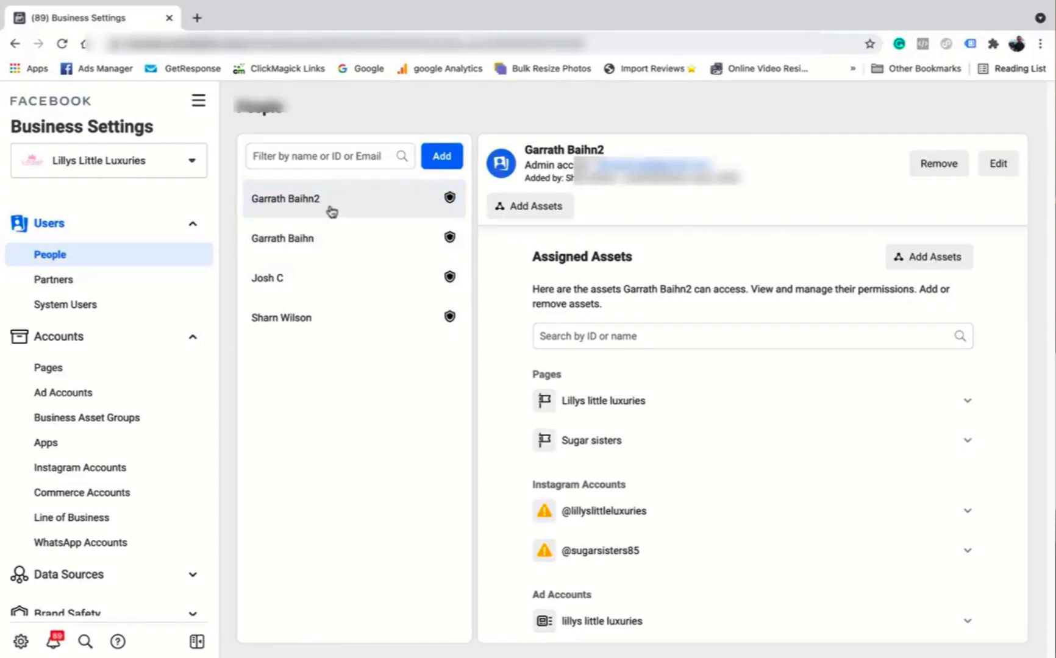
click(328, 244)
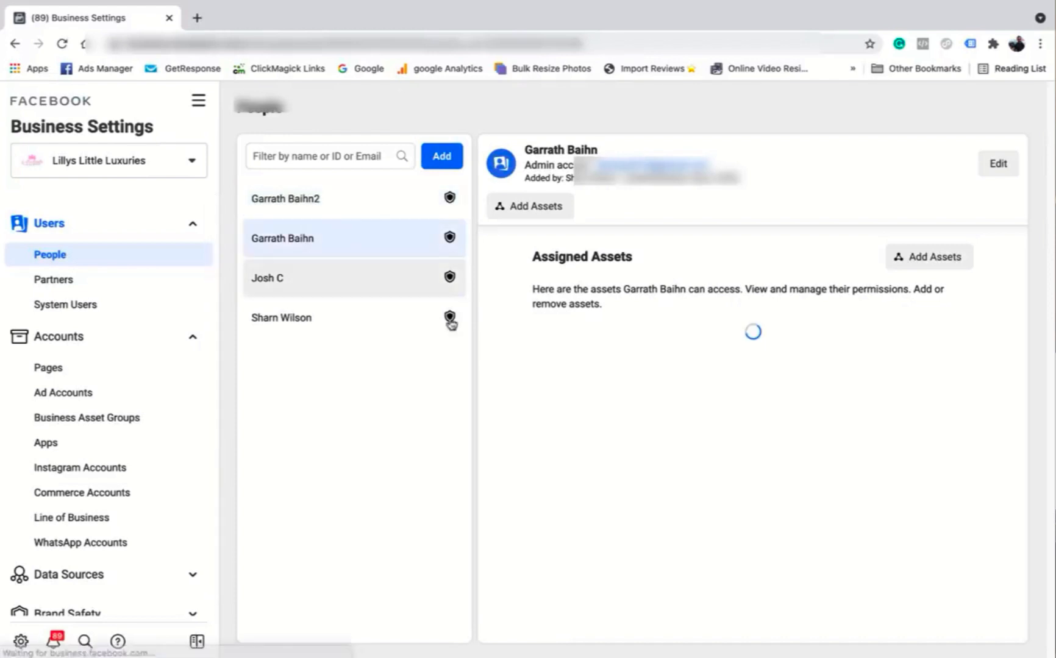
scroll(674, 497, down, 1)
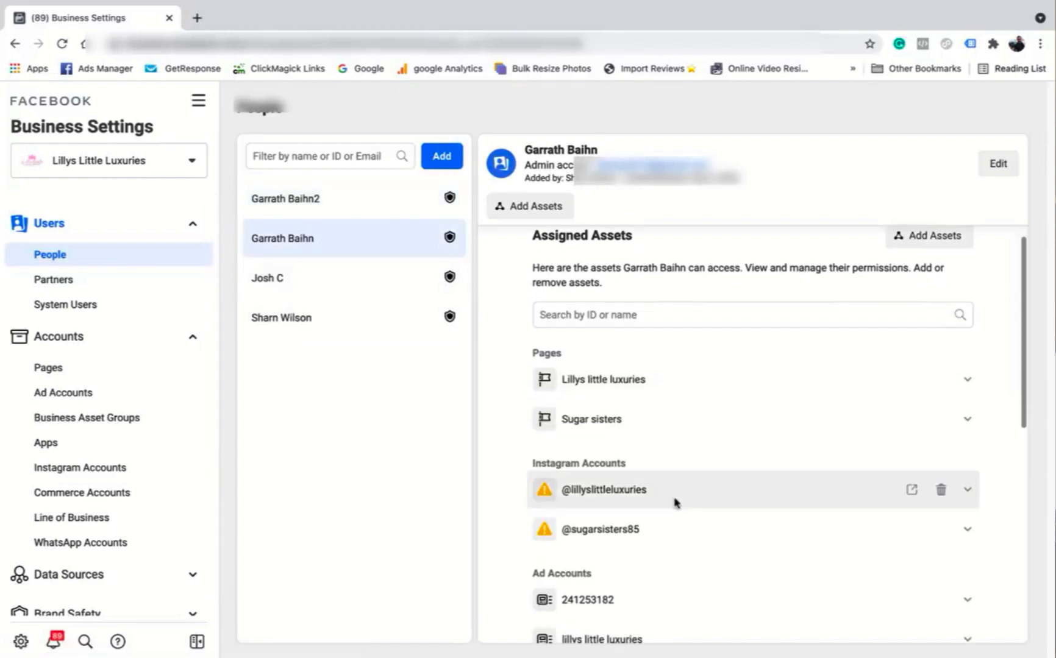
scroll(648, 474, down, 2)
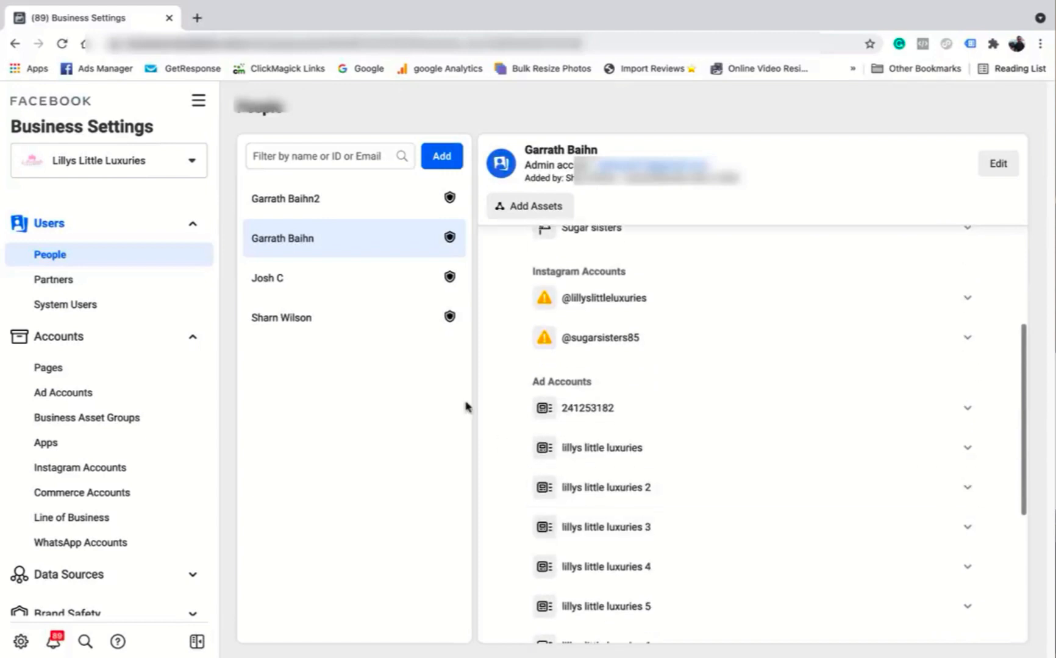
- View the lillys little luxuries 3 ad account and look at its Add People permissions without assigning anyone
click(67, 393)
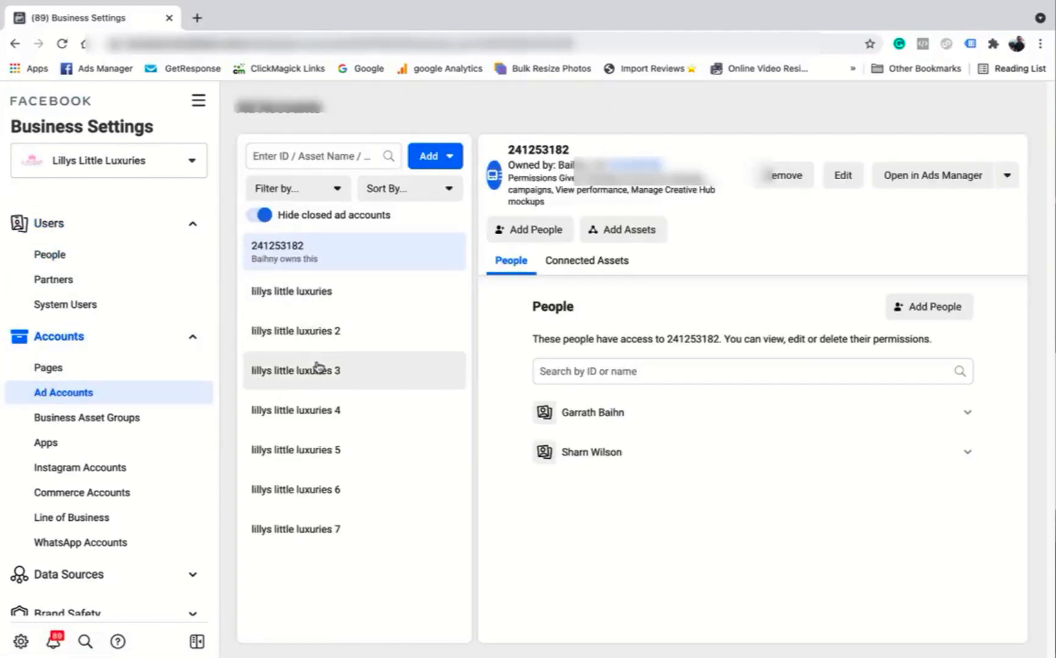
click(317, 369)
click(552, 210)
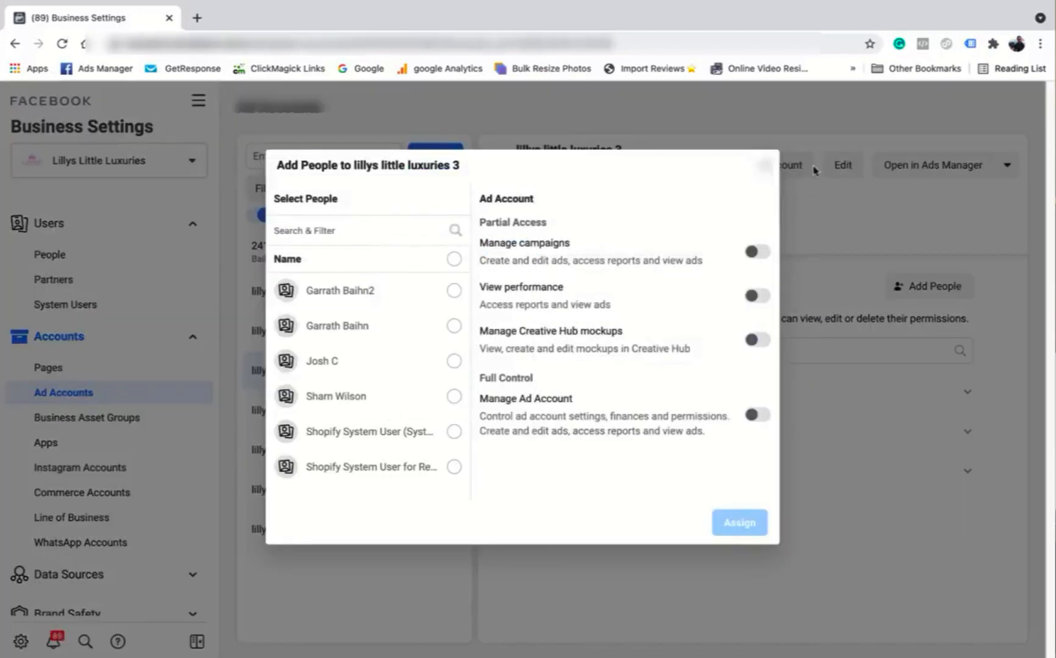
click(764, 165)
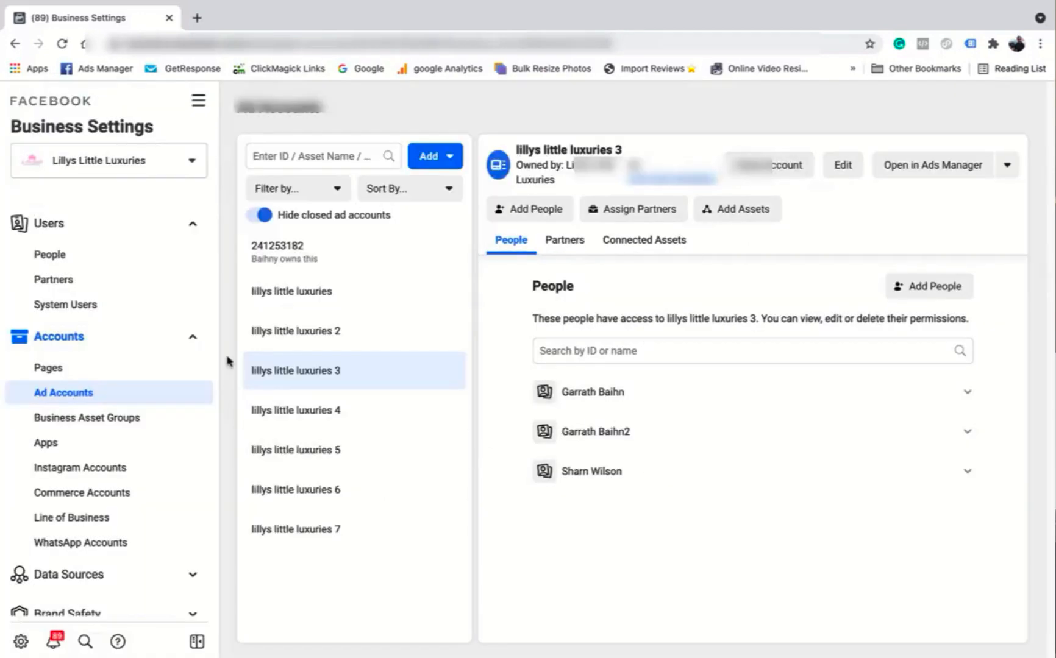
- View the business's people and partners, and examine the options for adding a page without choosing one
click(73, 259)
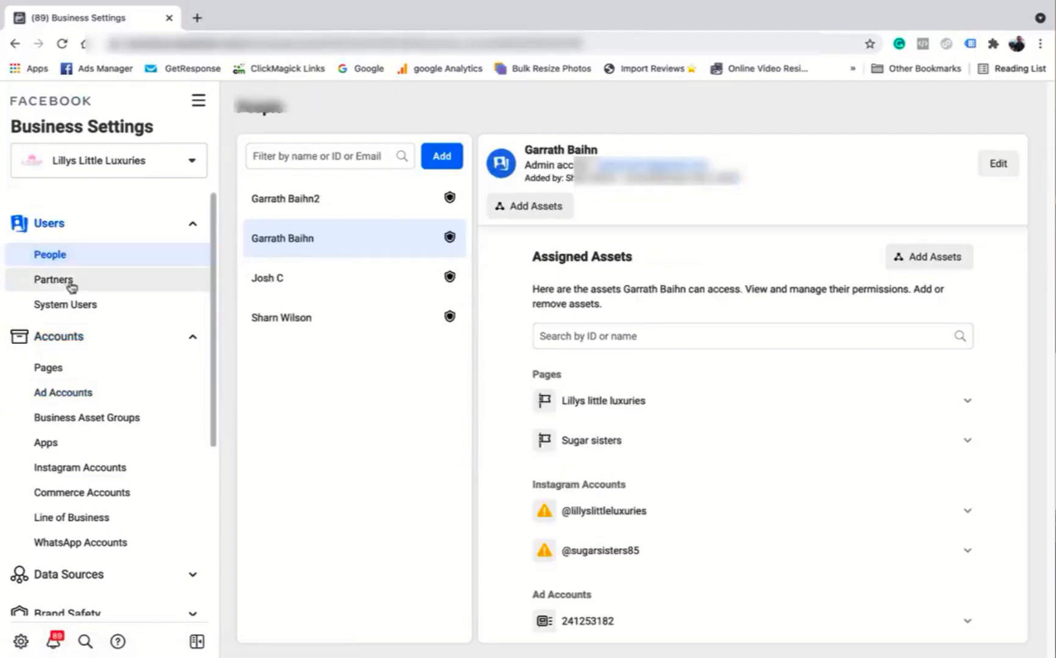
click(81, 278)
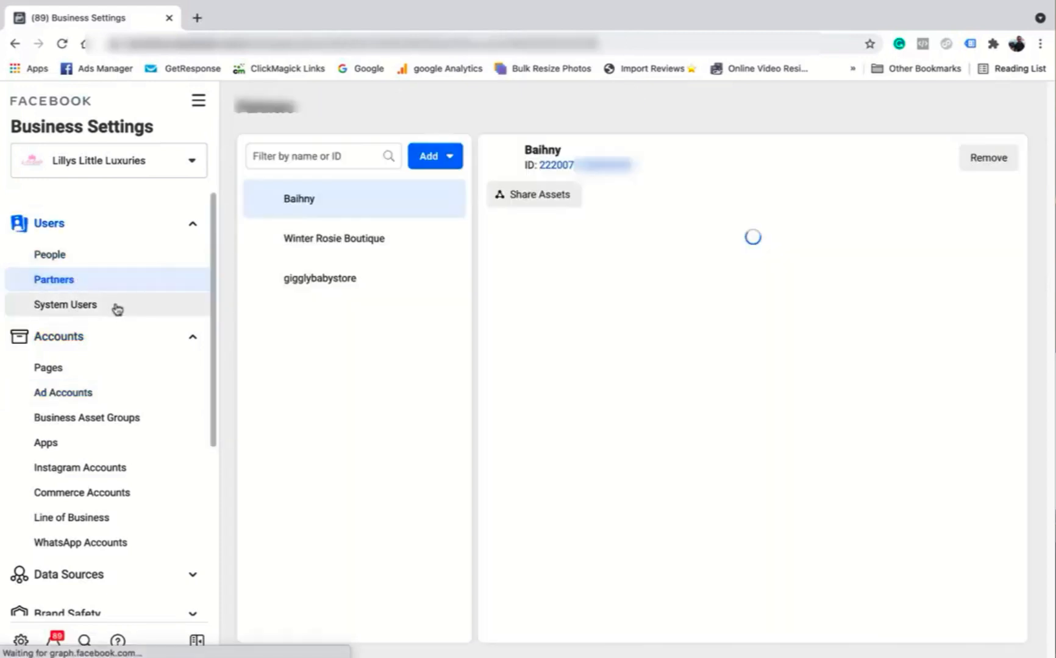
click(66, 355)
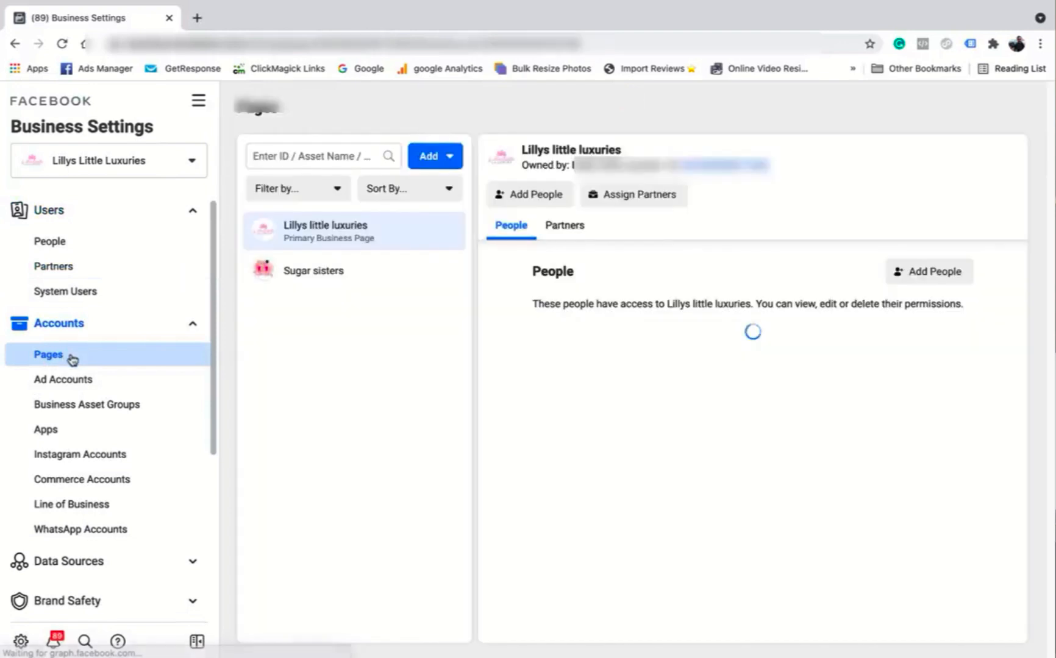
click(430, 168)
click(353, 334)
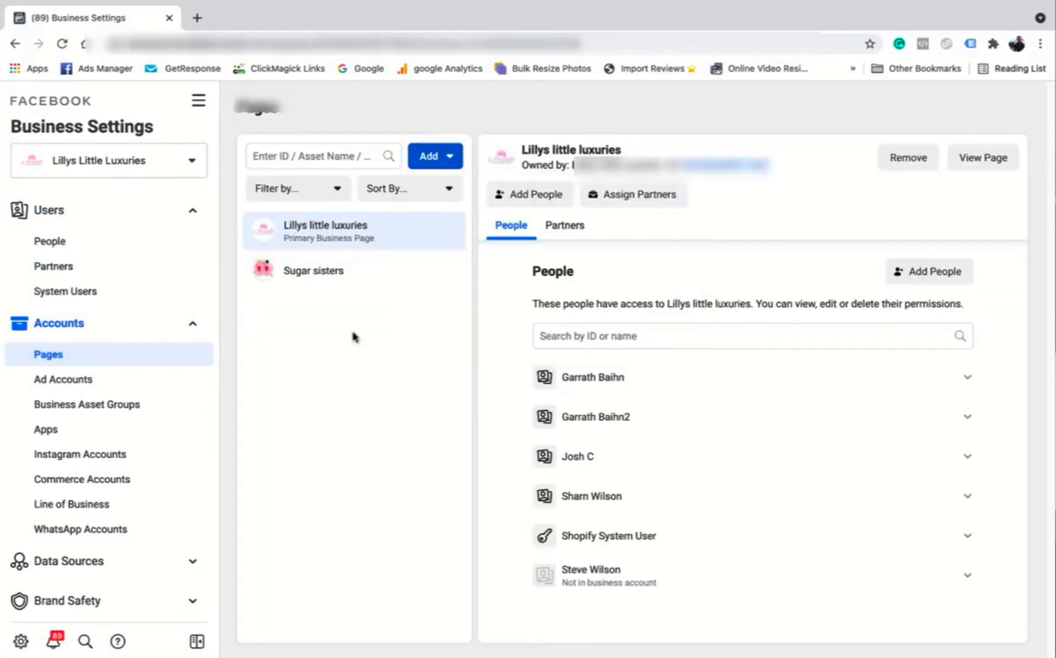
click(447, 153)
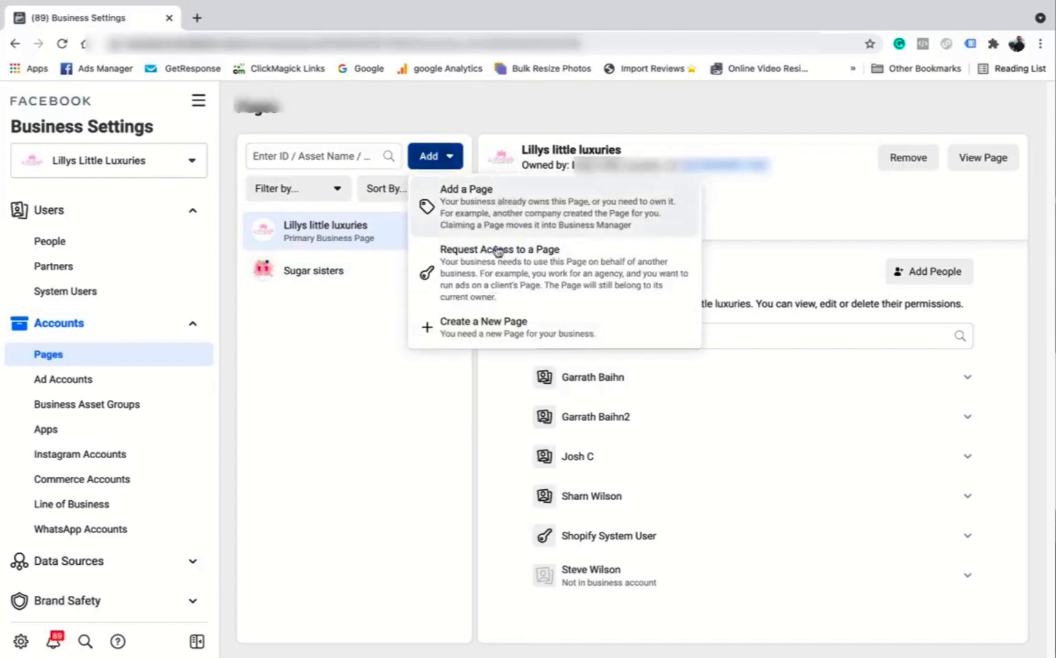
click(314, 430)
- Review the options for adding an ad account, and display the details of the lillys little luxuries 7 ad account
click(64, 379)
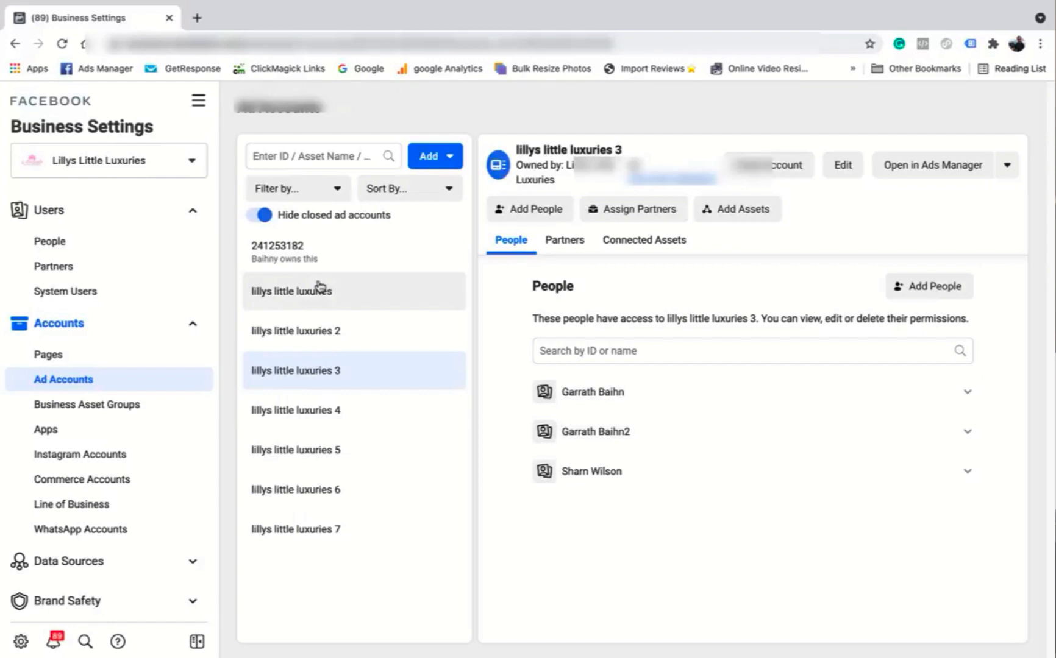
click(449, 160)
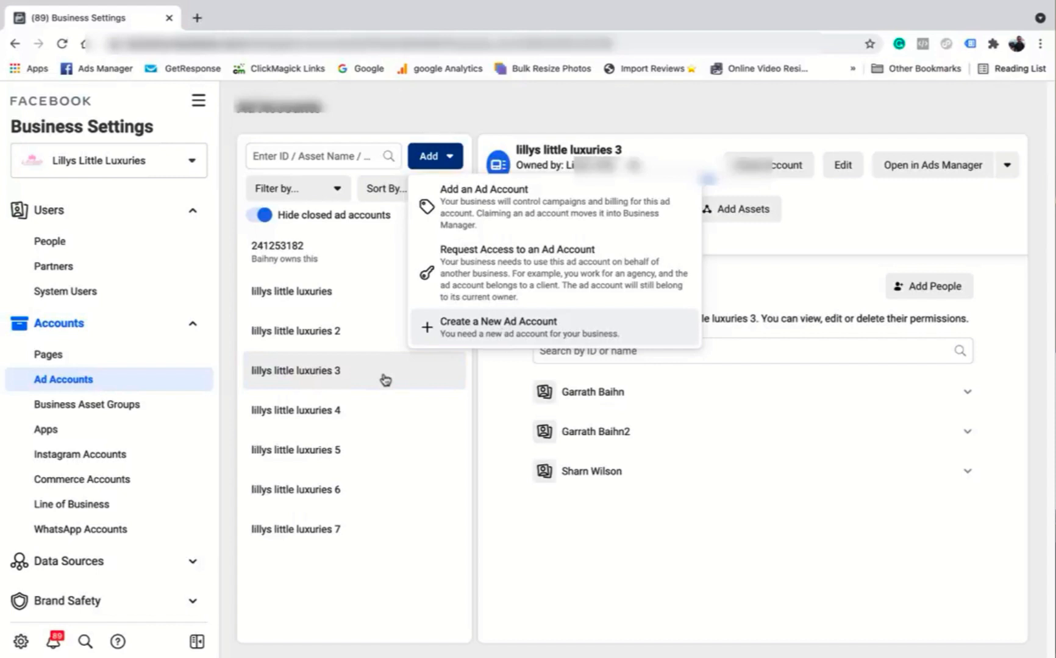
click(322, 546)
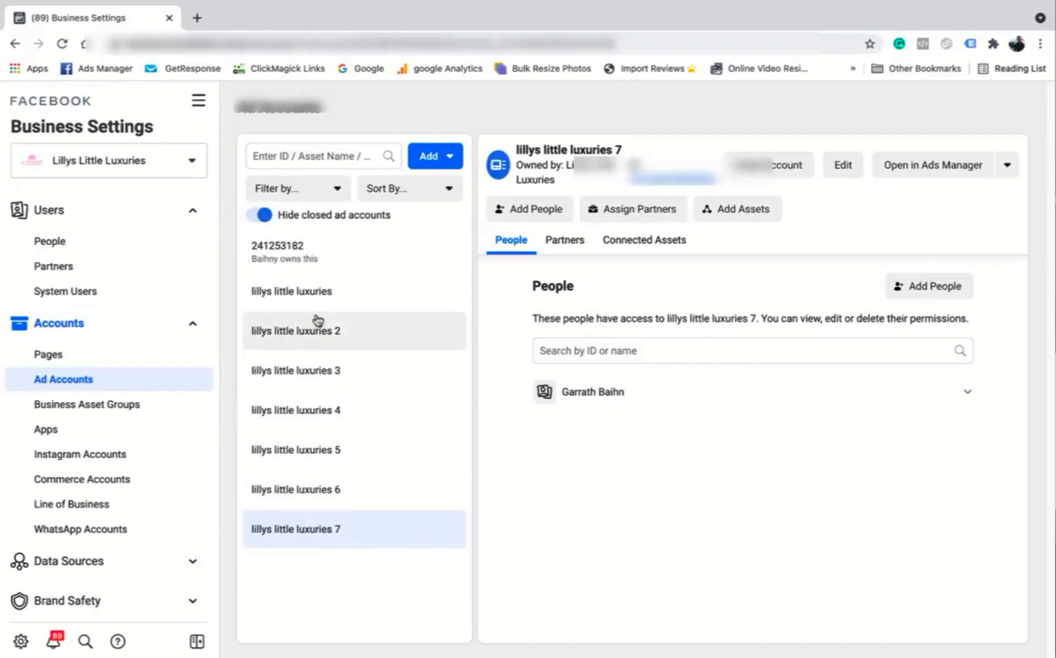
- View the remaining account types in turn: Instagram accounts, commerce accounts, line of business and WhatsApp accounts
scroll(116, 407, down, 1)
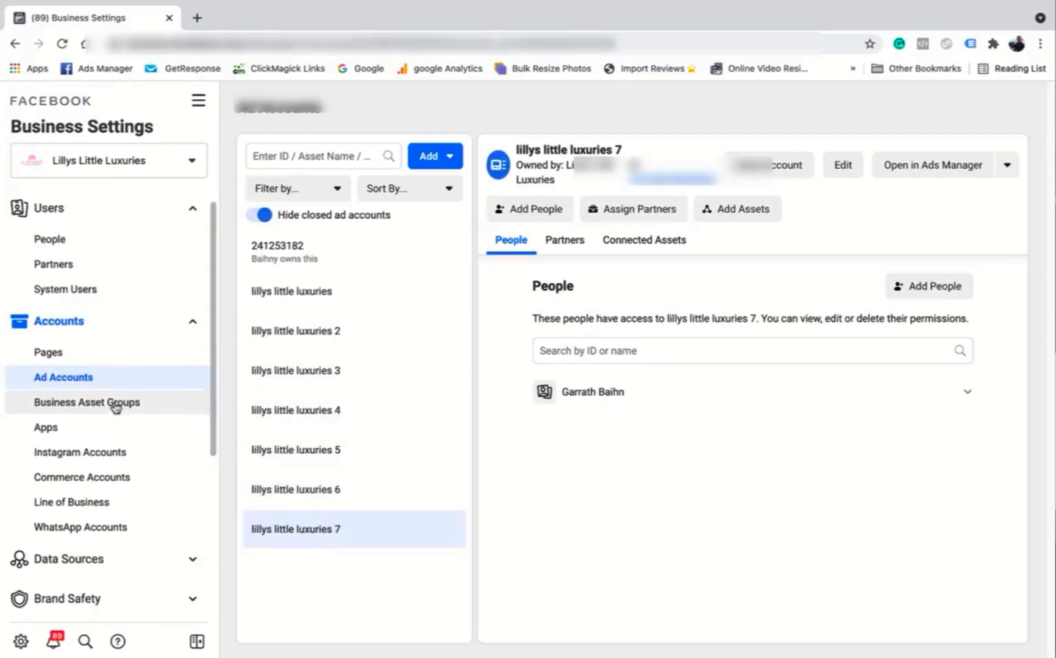
scroll(116, 407, down, 1)
scroll(108, 375, down, 1)
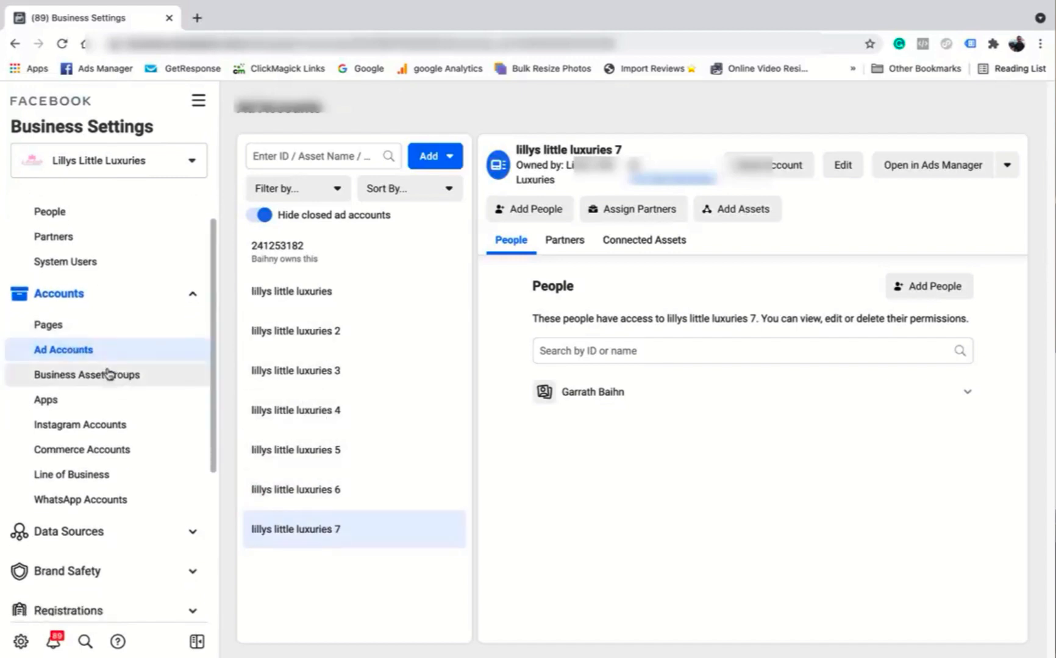
scroll(74, 404, down, 1)
click(78, 408)
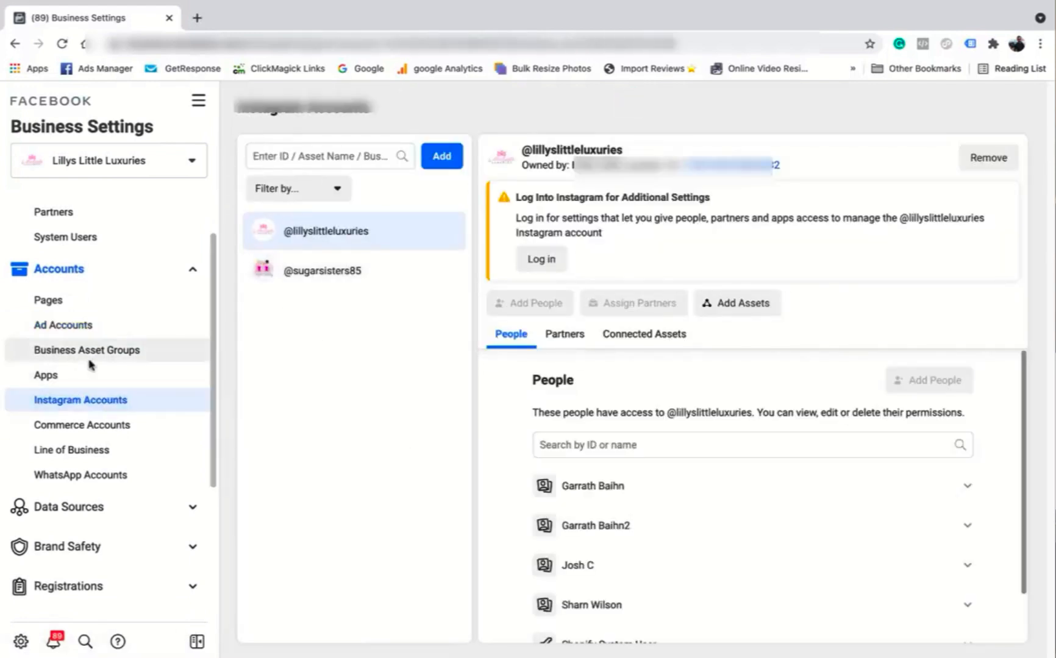
scroll(90, 365, down, 3)
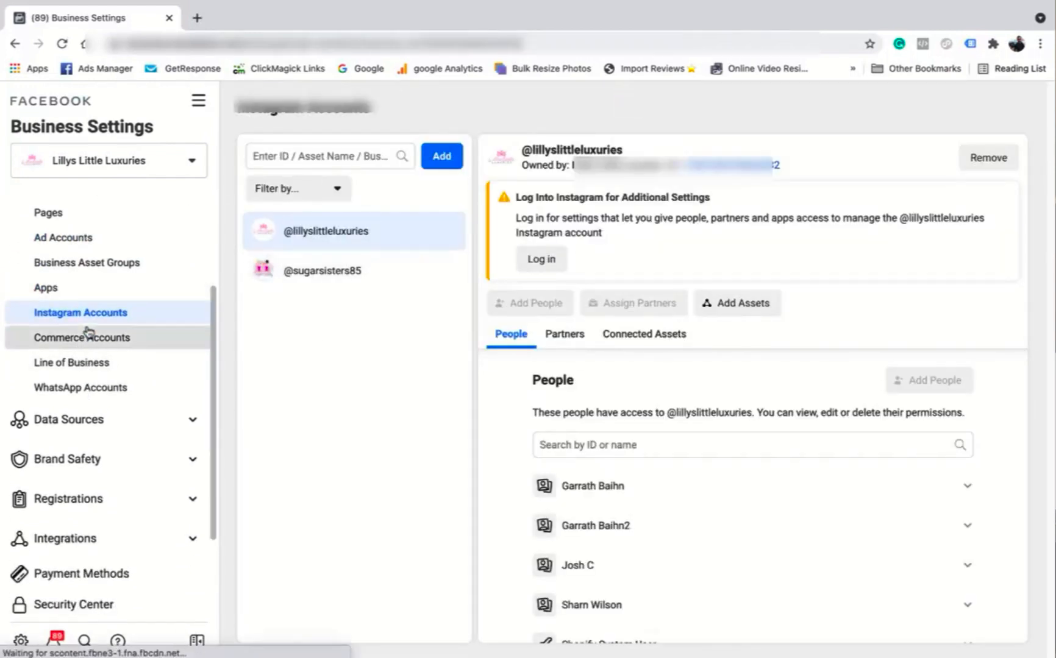
click(87, 336)
click(82, 363)
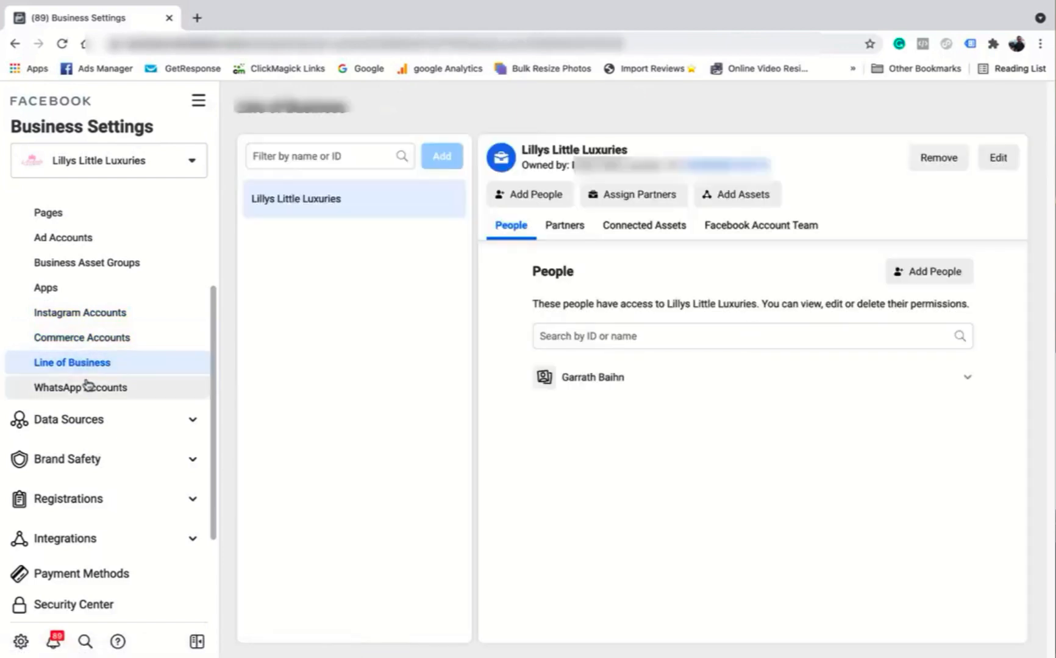
click(87, 385)
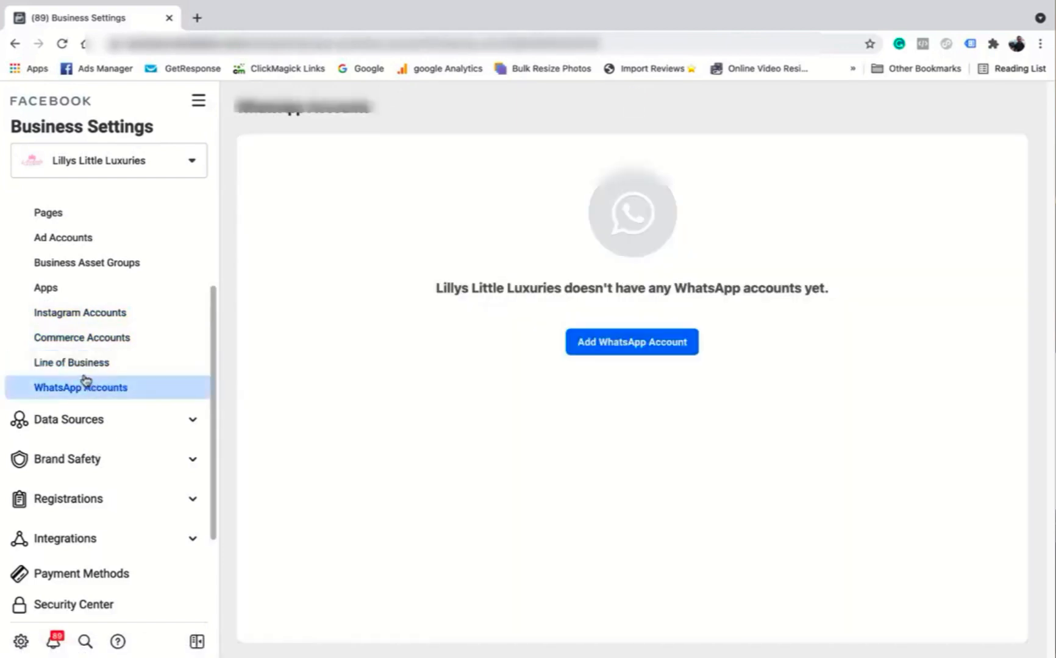
- Expand the Data Sources section and view the business's catalogs and pixels
click(99, 424)
scroll(98, 421, down, 1)
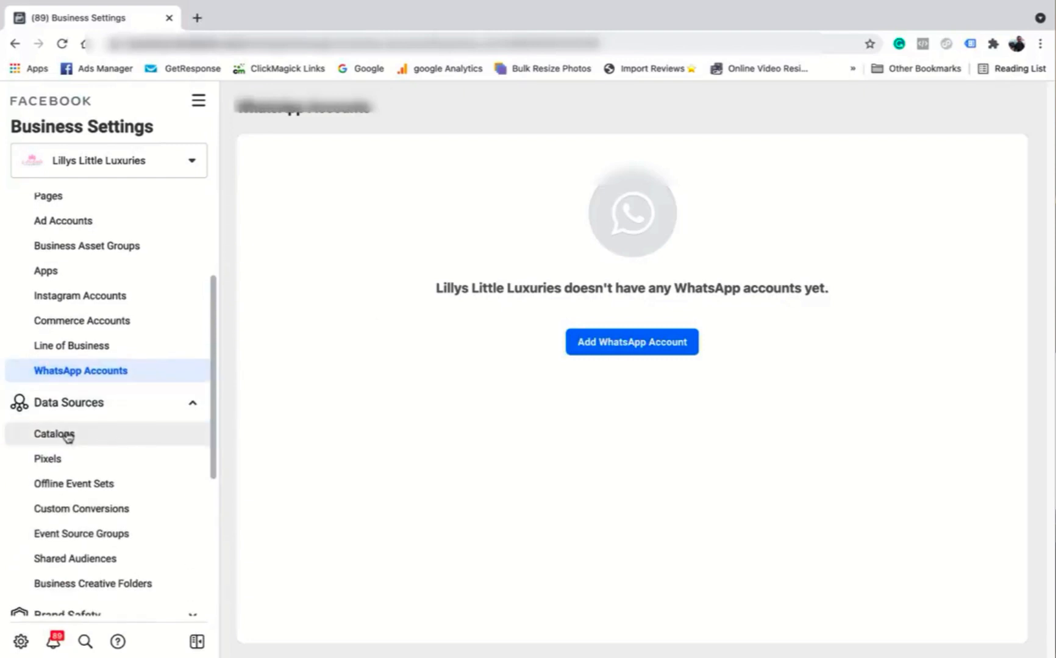
scroll(96, 442, down, 1)
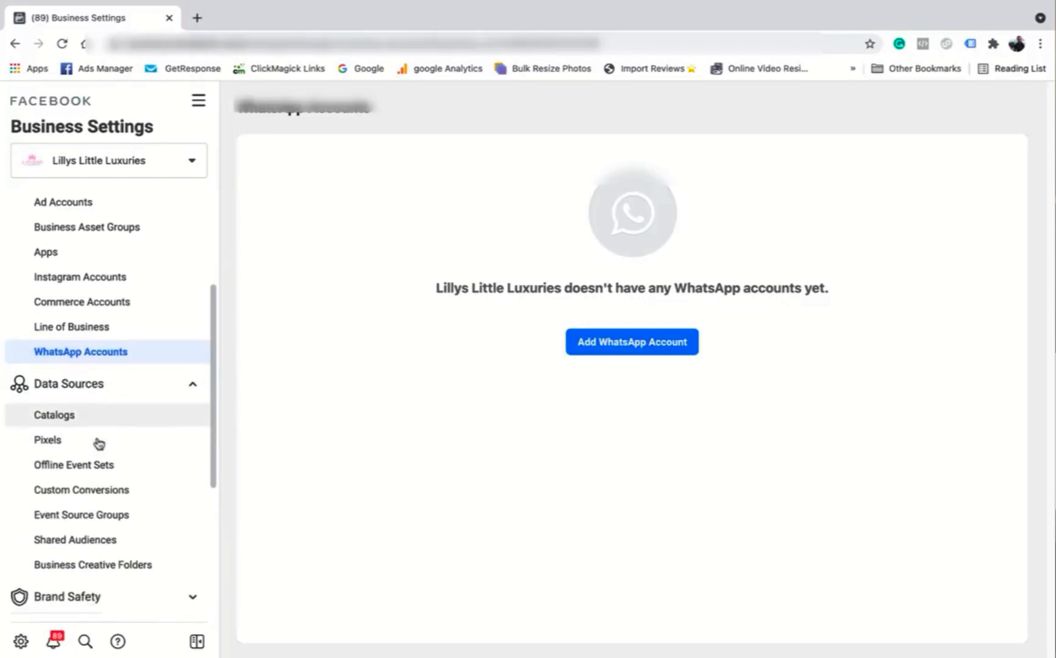
click(73, 415)
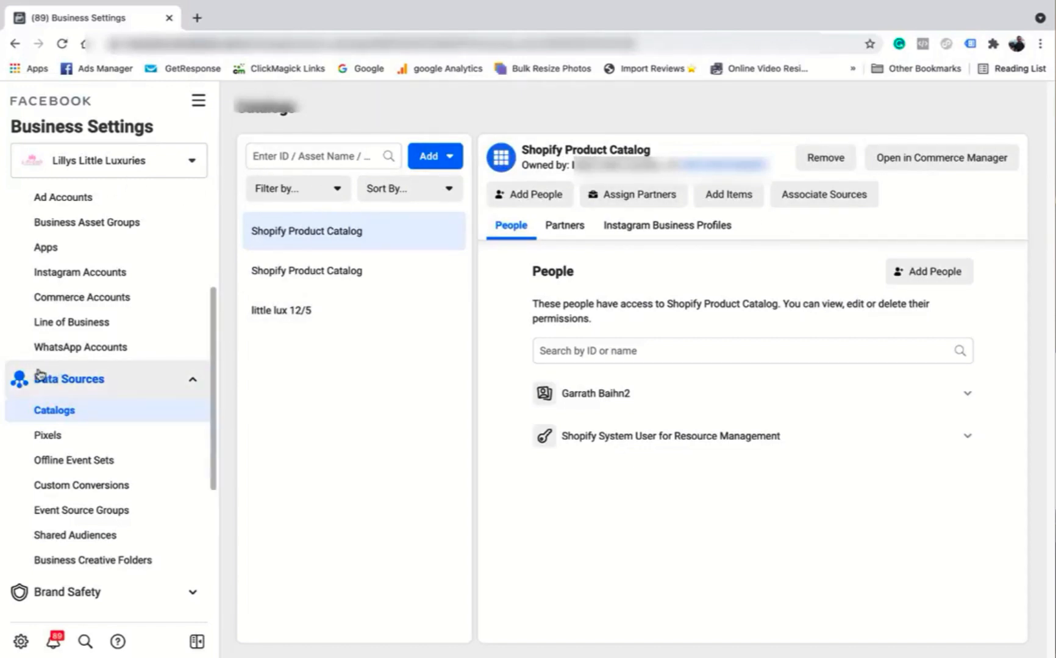
click(52, 435)
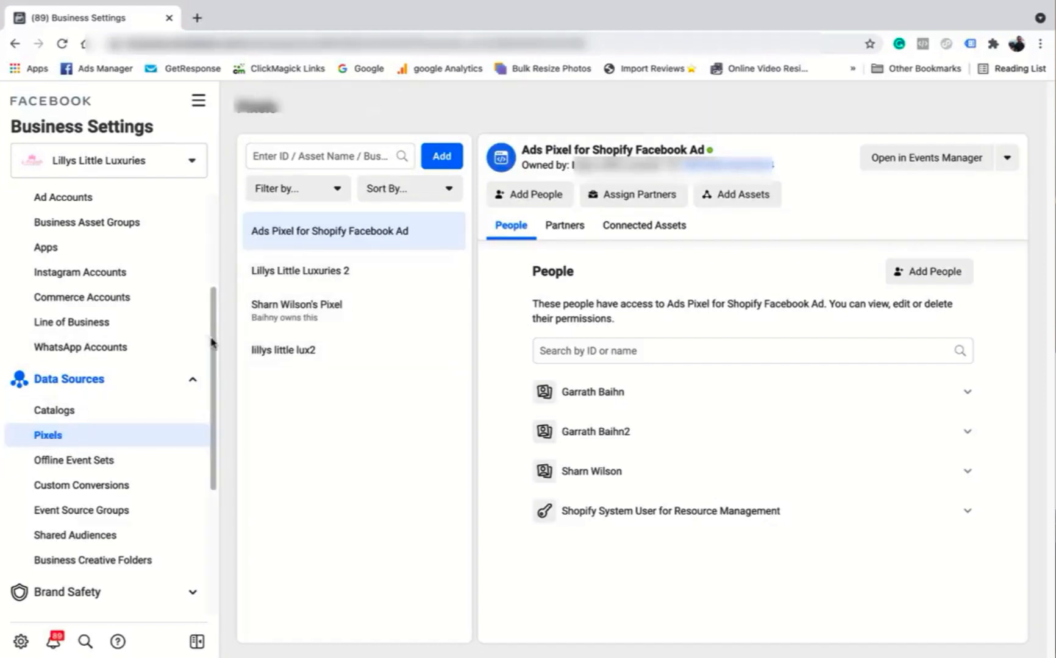
- View the offline event sets and the custom conversions of the business
scroll(122, 396, down, 1)
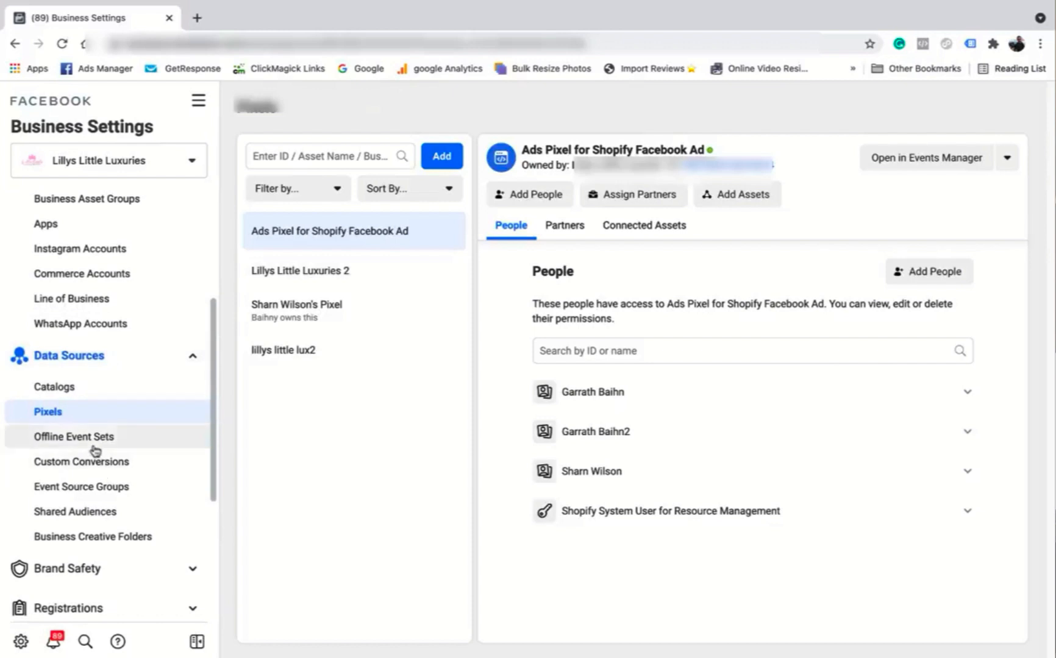
click(88, 439)
click(96, 468)
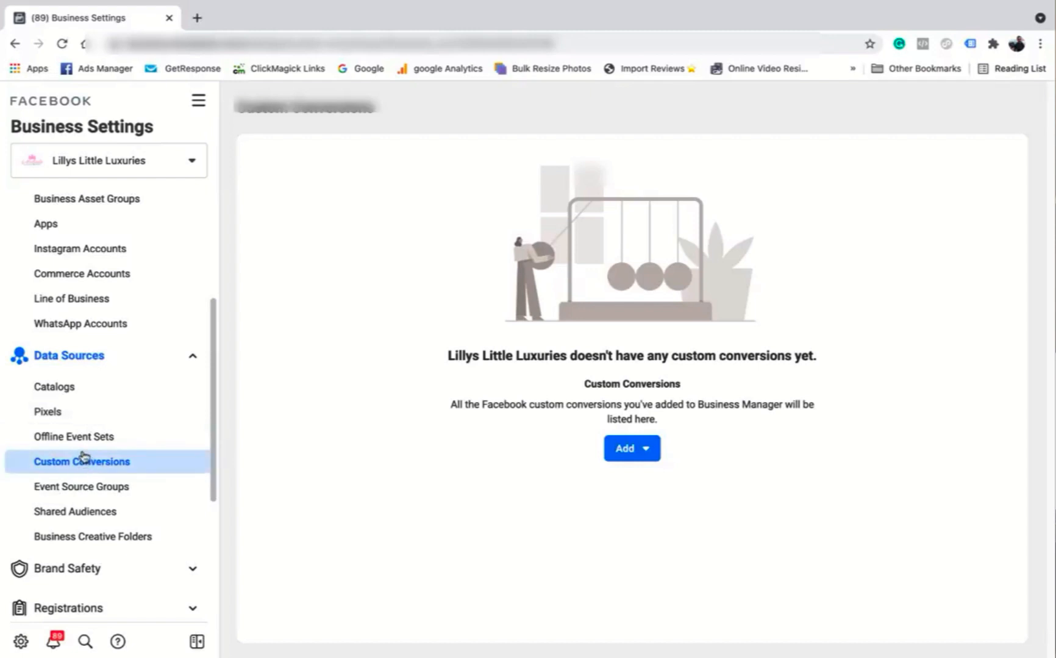
- Expand the Brand Safety section and view the business's domains
scroll(91, 462, down, 3)
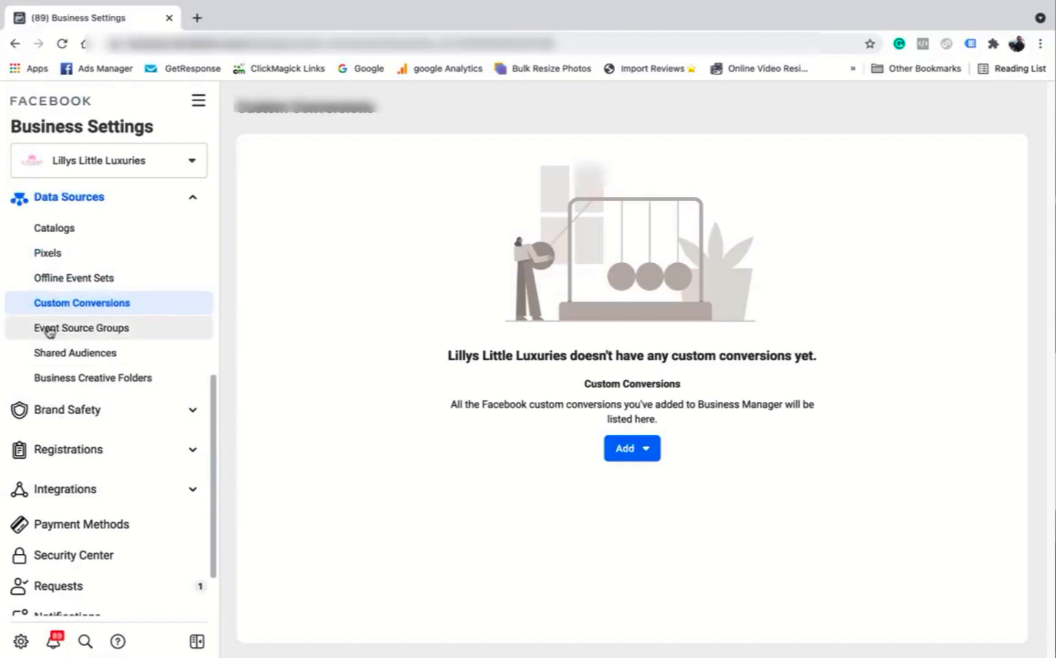
click(97, 413)
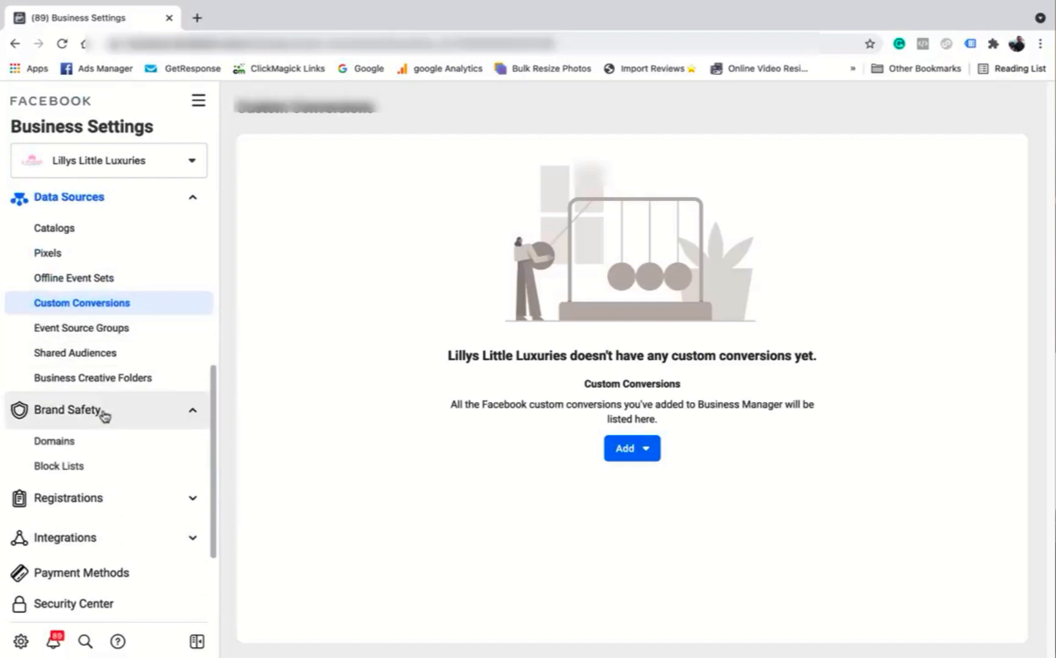
click(89, 441)
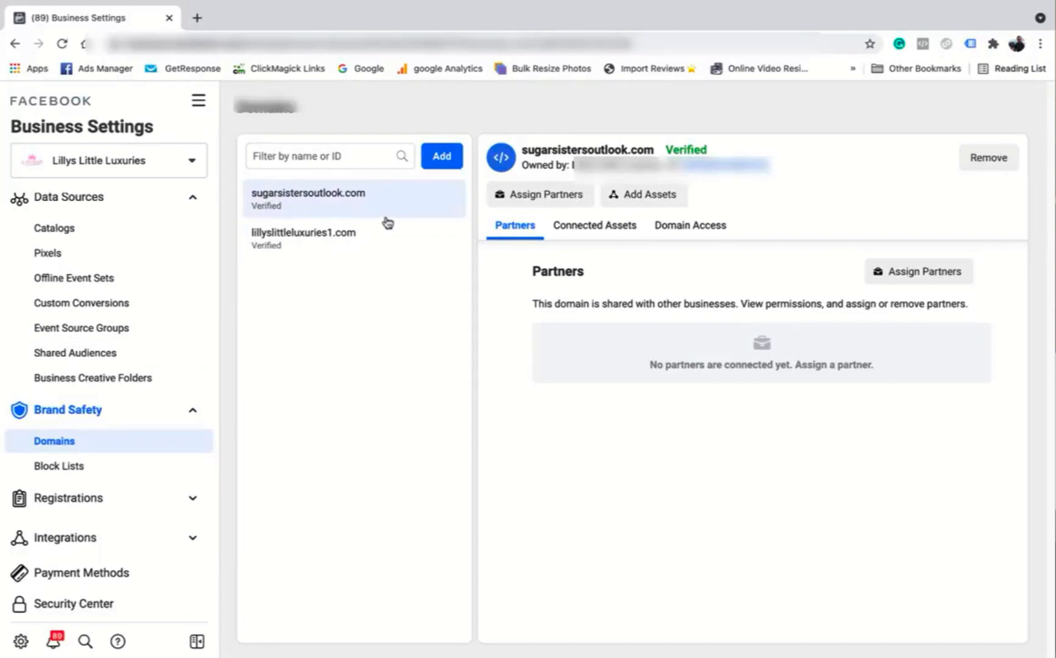
- Check the Registrations and Integrations sections, collapse them again, and open the business's payment methods
scroll(101, 365, down, 2)
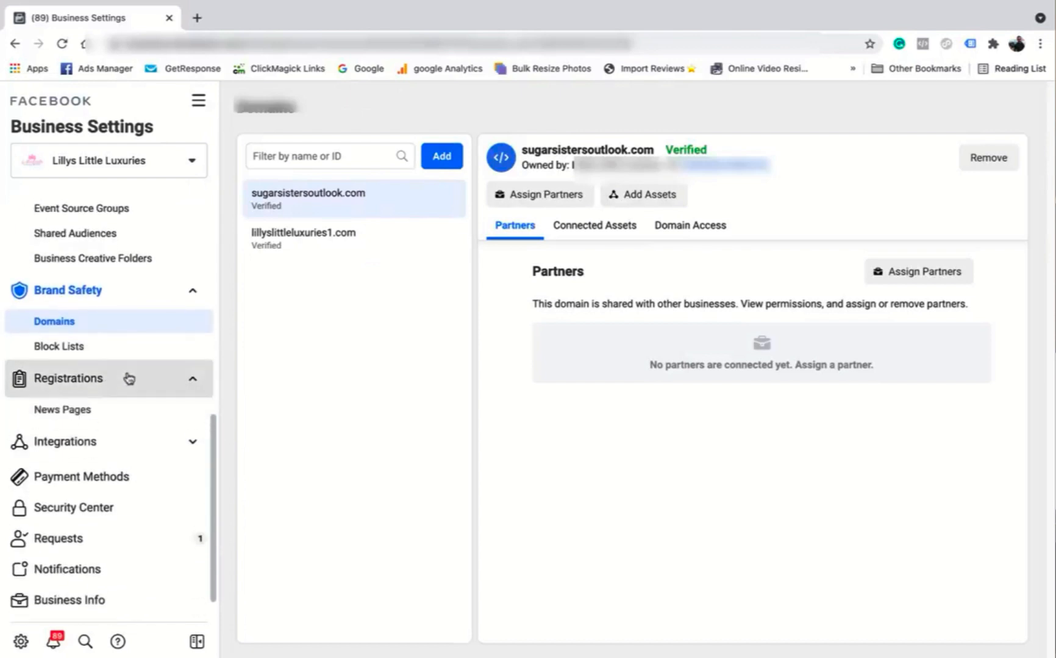
click(125, 379)
click(121, 419)
click(121, 422)
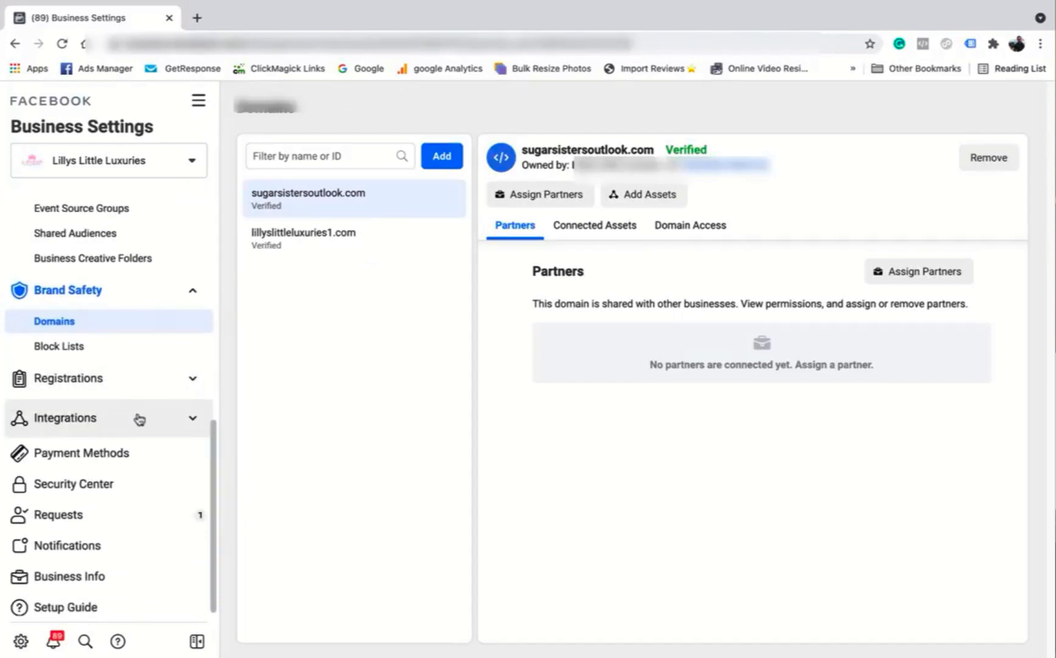
click(93, 451)
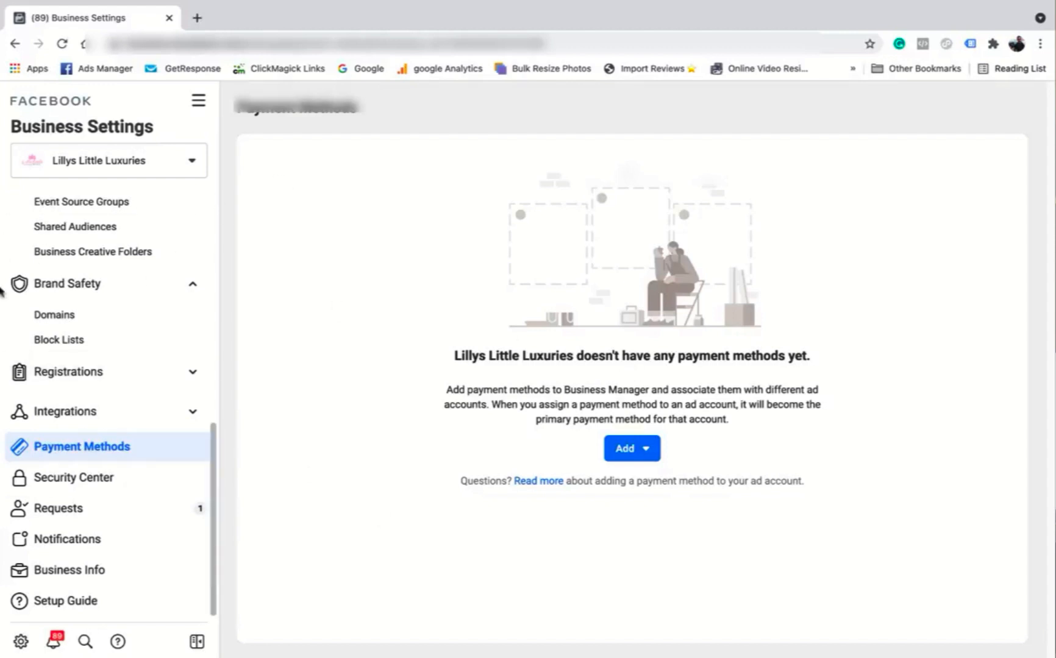
- Return to the list of ad accounts in Business Settings
scroll(14, 356, up, 8)
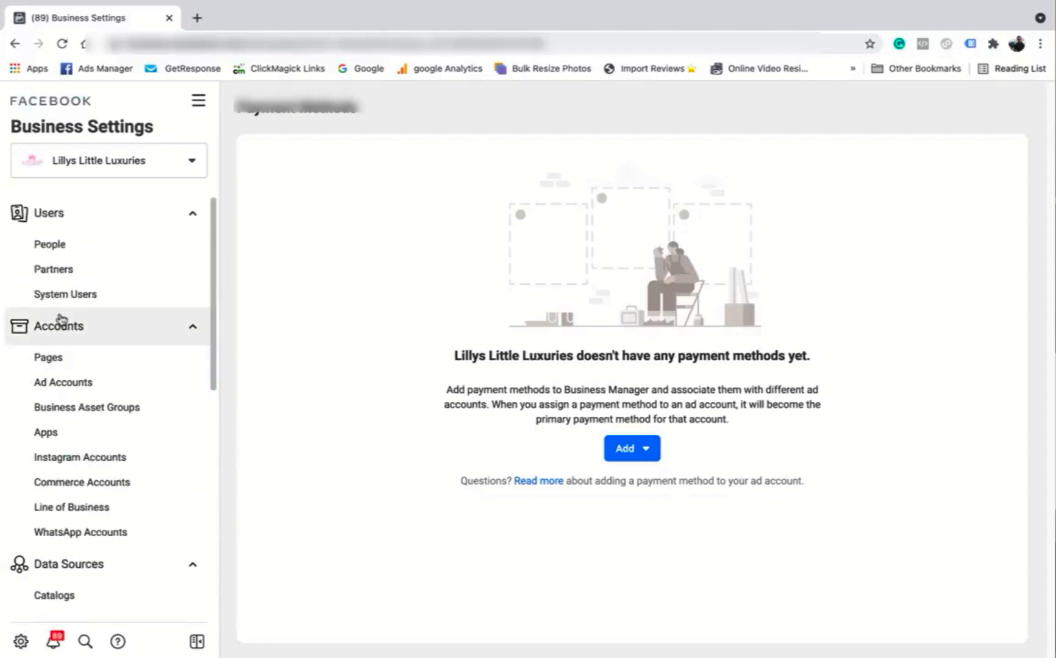
click(61, 382)
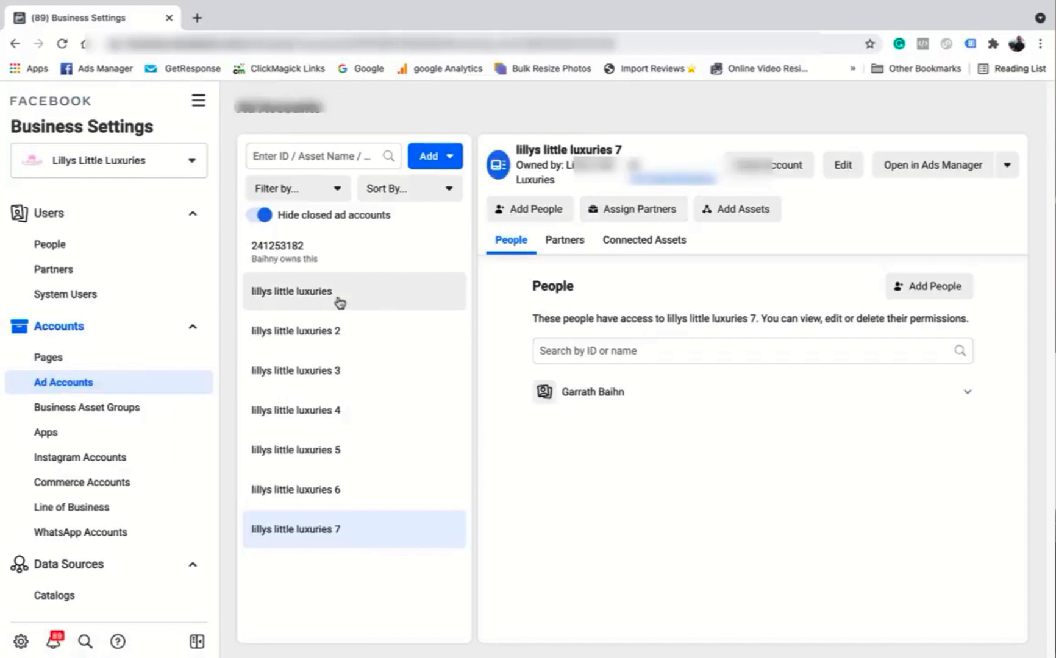
- Check the people with access to the ad accounts from lillys little luxuries through lillys little luxuries 5
click(379, 294)
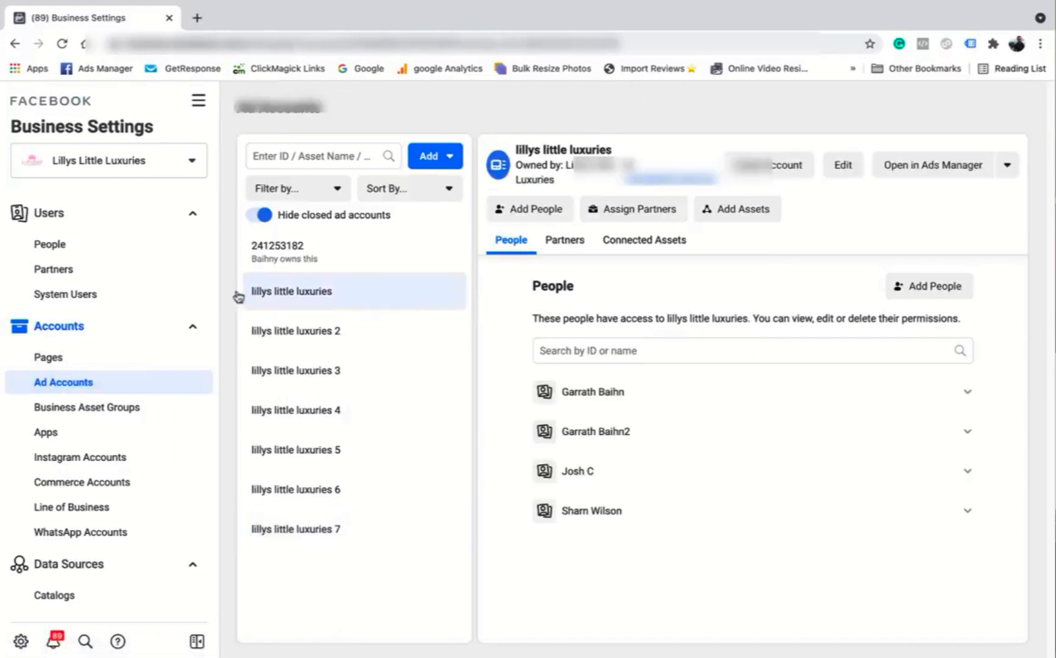
click(308, 332)
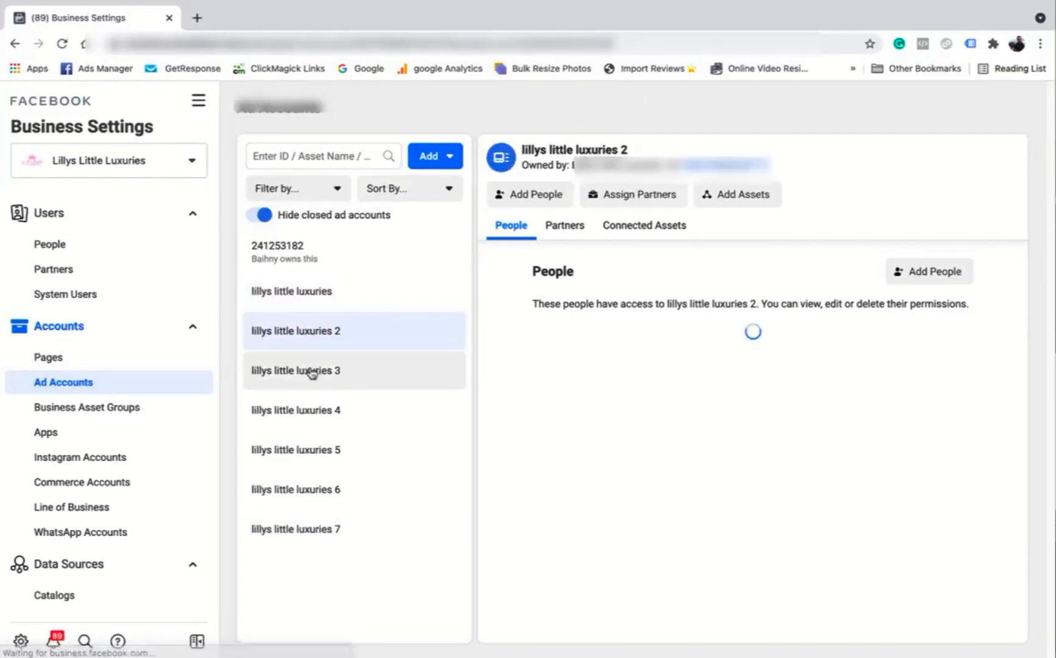
click(308, 370)
click(306, 411)
click(305, 452)
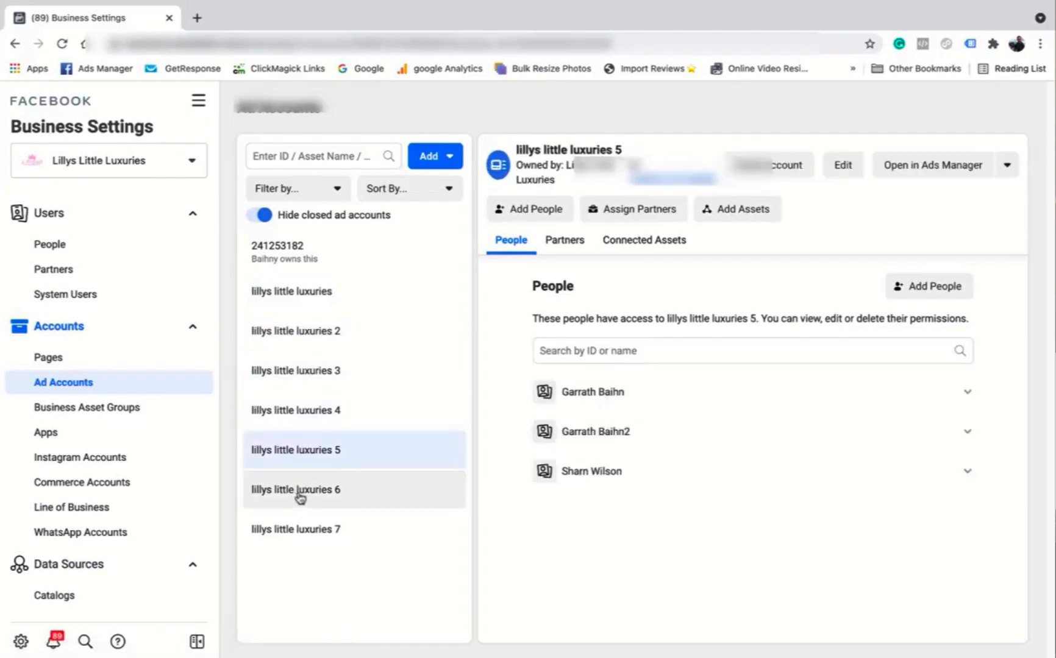
click(308, 332)
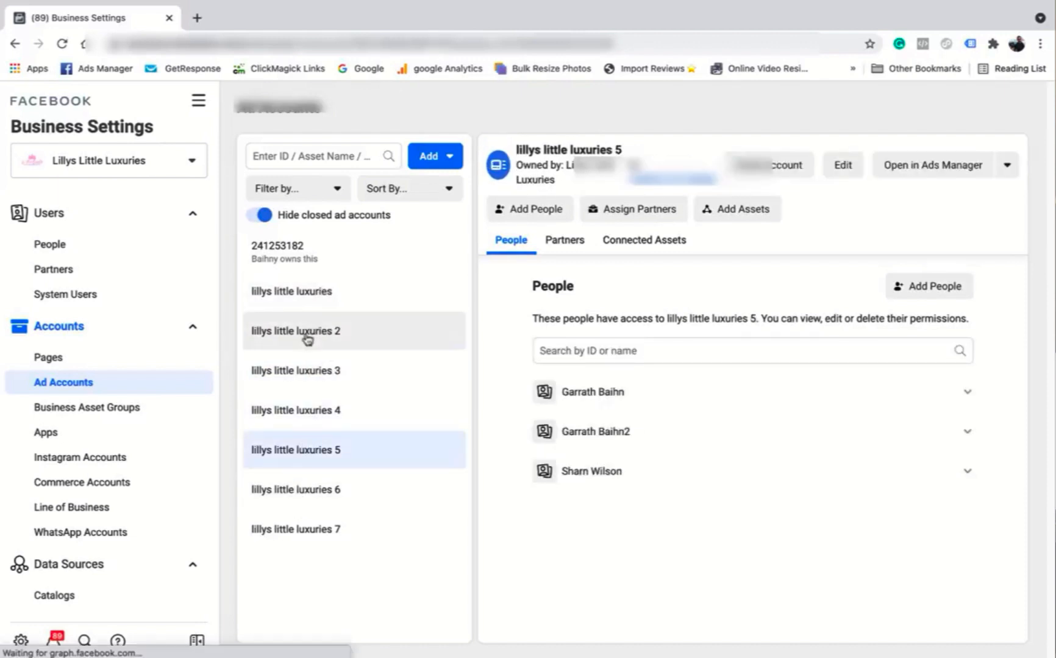
click(306, 370)
click(300, 414)
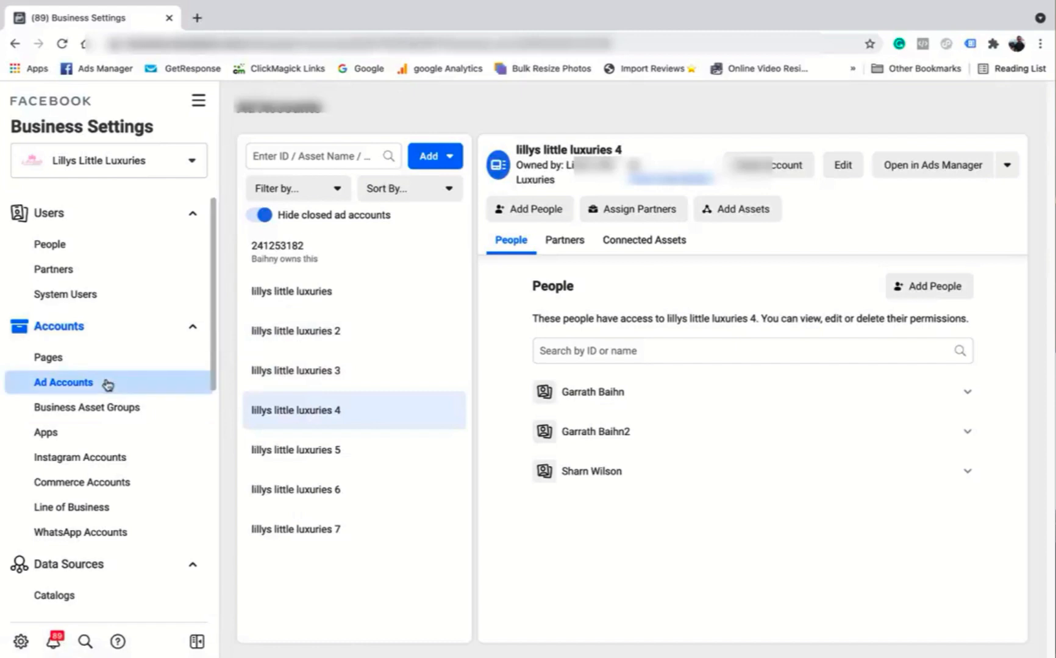
- Open the Business Info page and review the business details and history
scroll(106, 383, down, 3)
scroll(107, 385, down, 6)
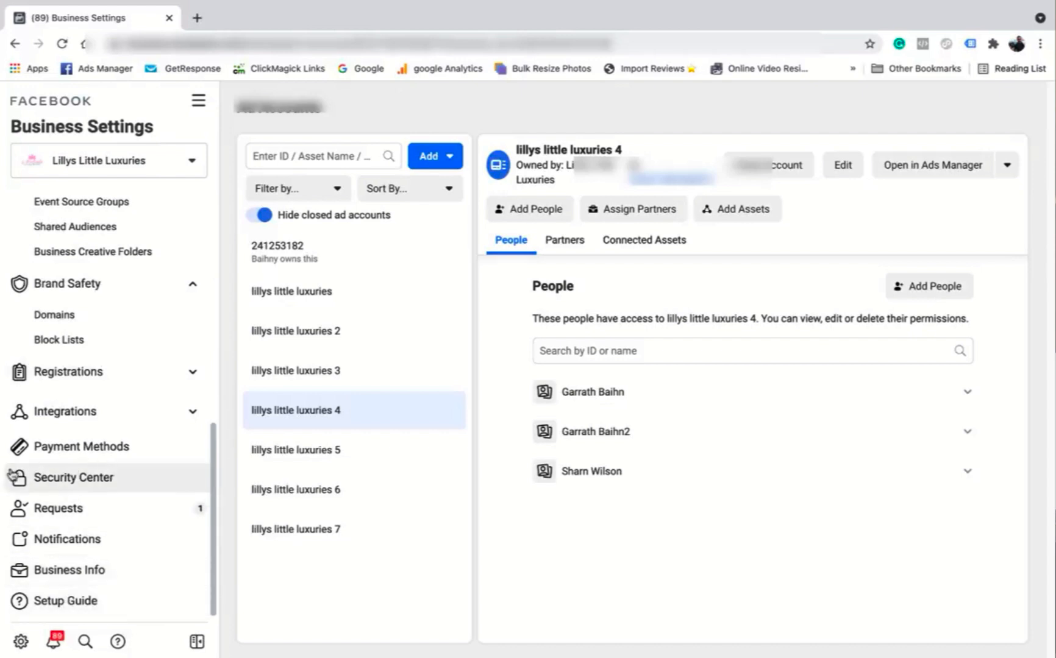
click(73, 572)
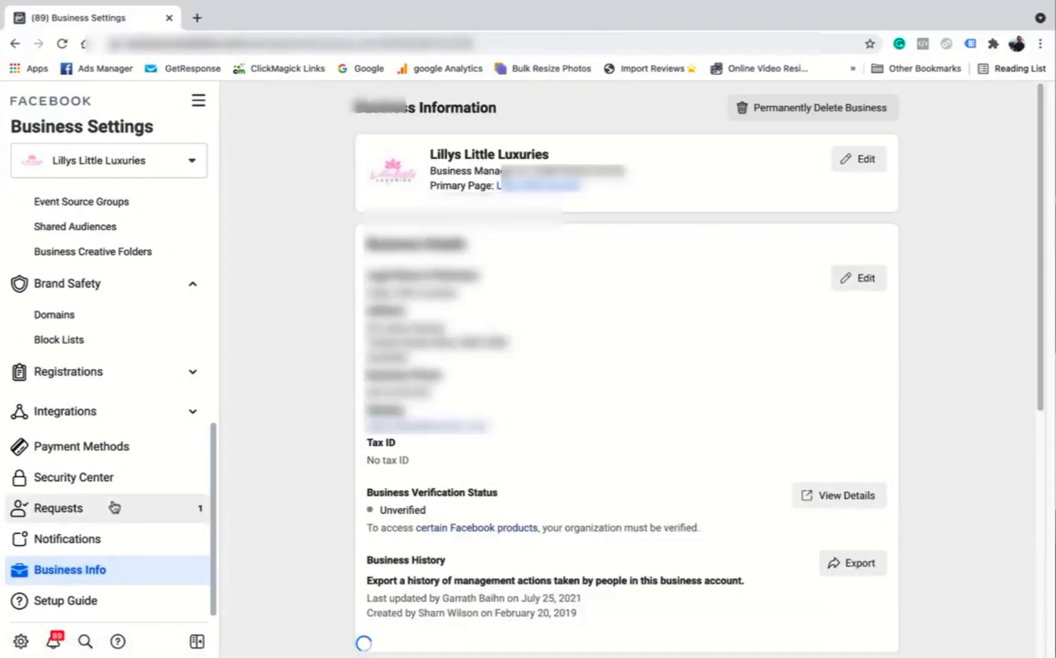
scroll(656, 259, down, 1)
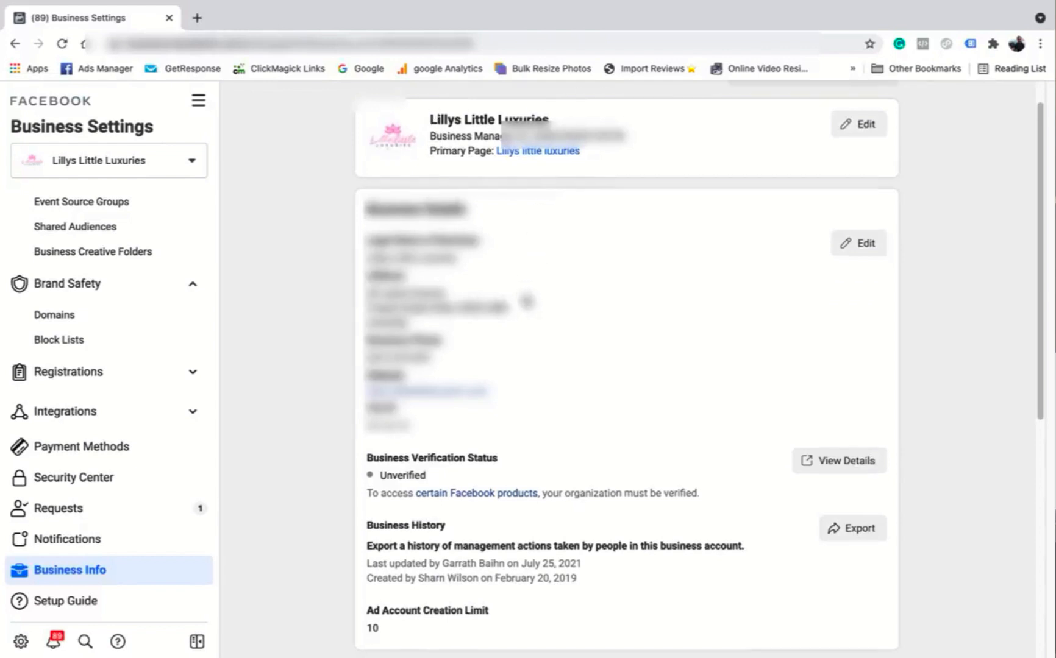
scroll(528, 290, down, 2)
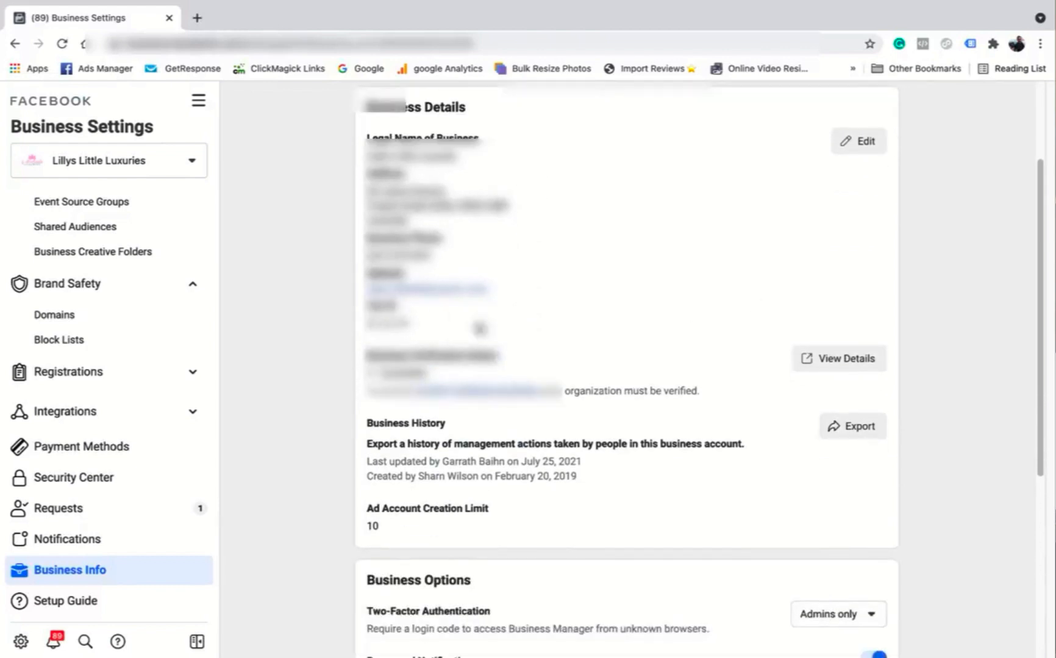
scroll(596, 336, down, 1)
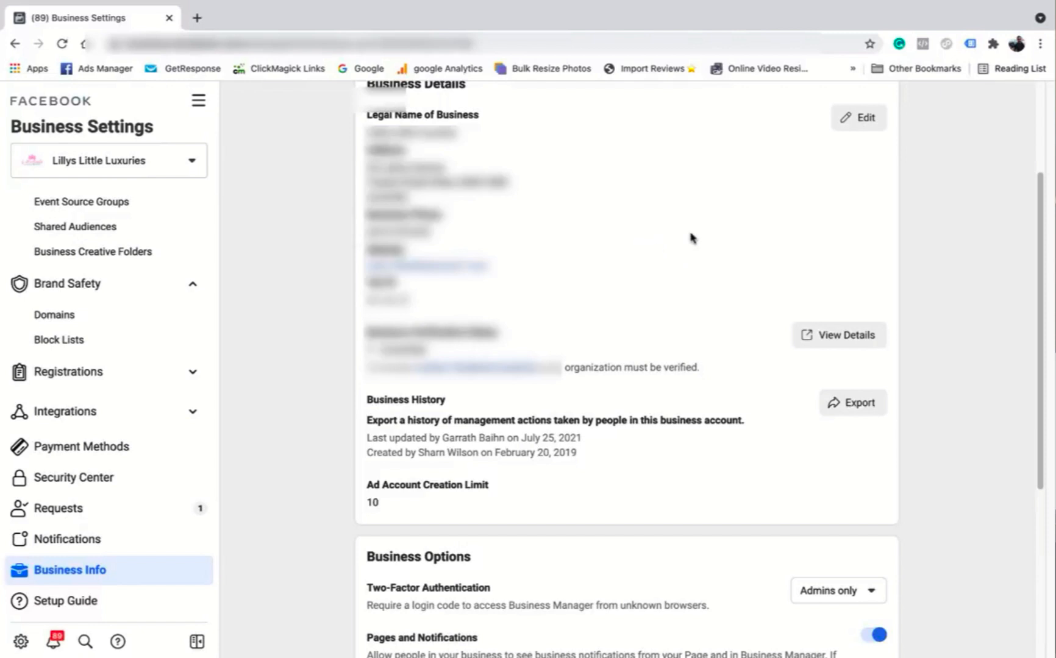
scroll(682, 287, down, 2)
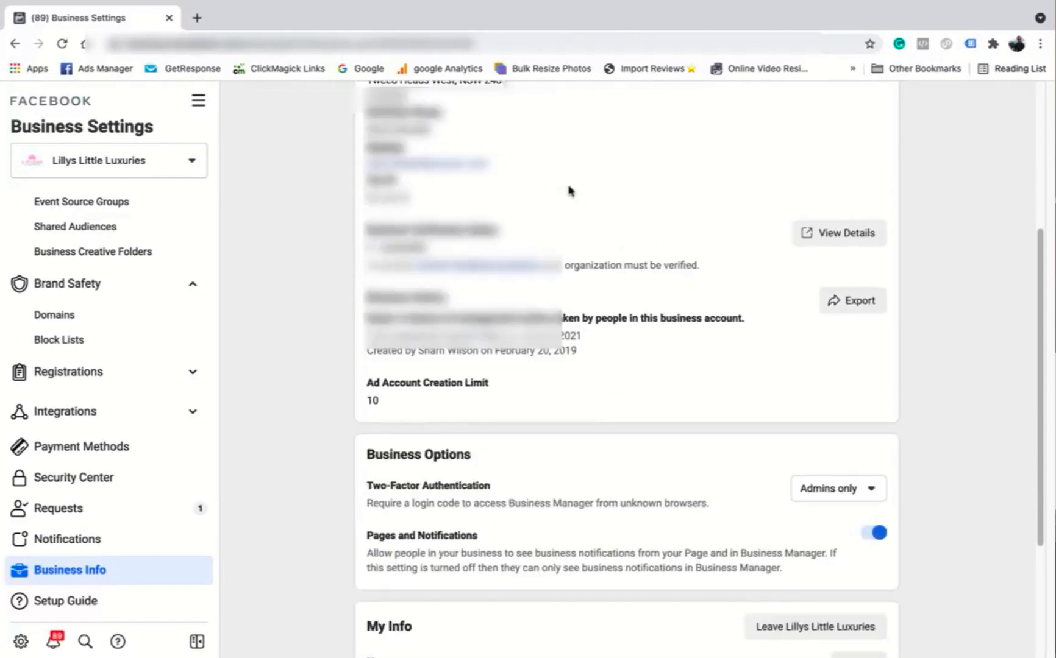
- Highlight the ad account creation limit and the business verification status in the business details
double_click(372, 397)
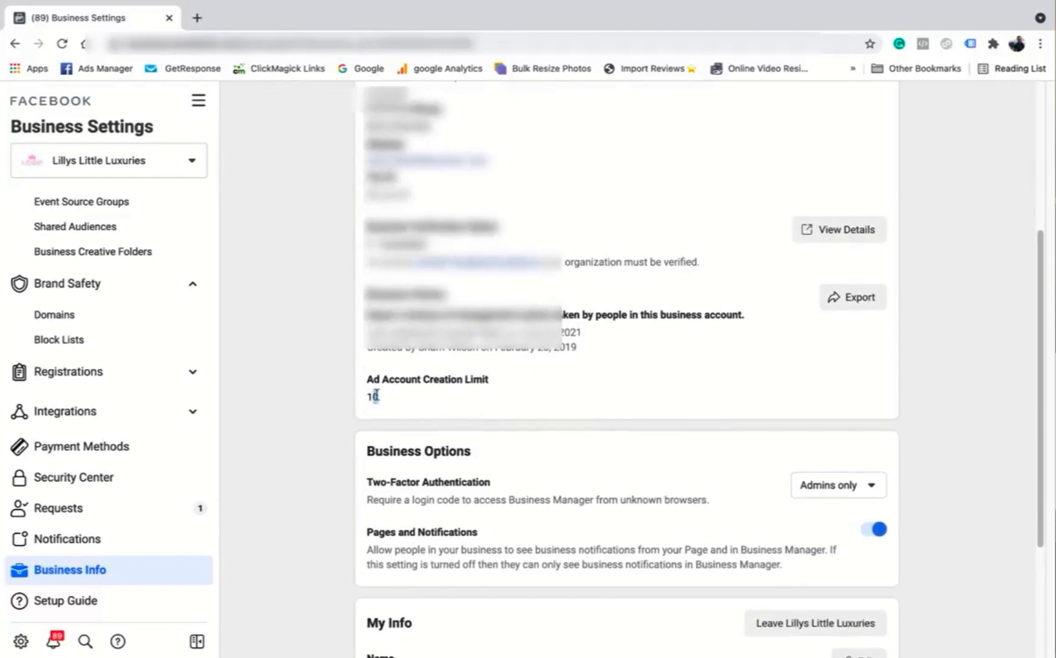
click(367, 395)
scroll(427, 171, up, 2)
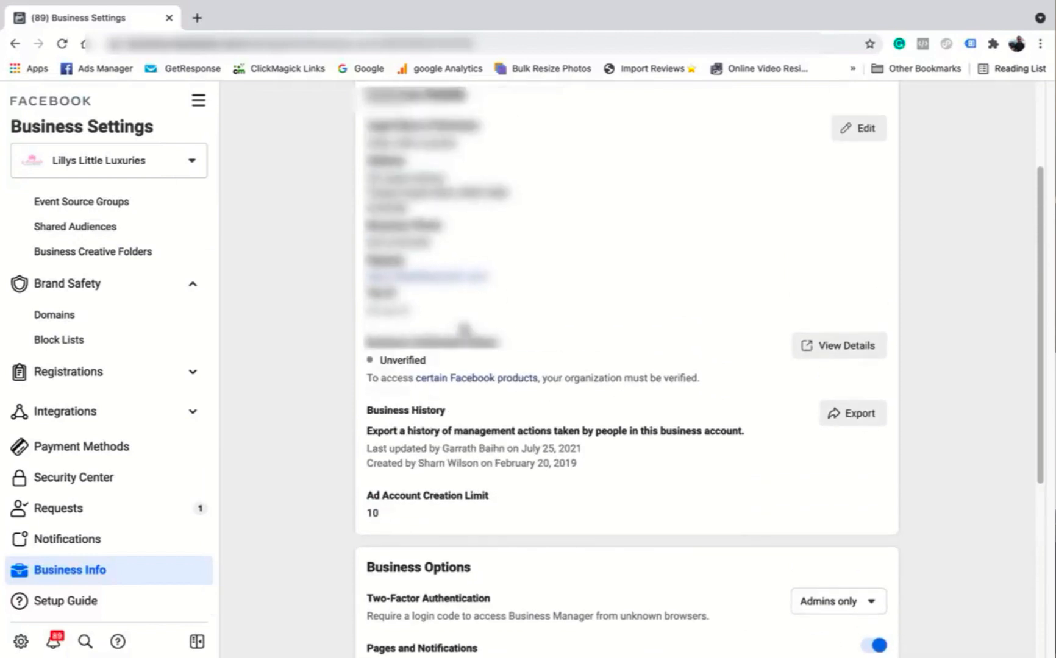
scroll(426, 171, down, 2)
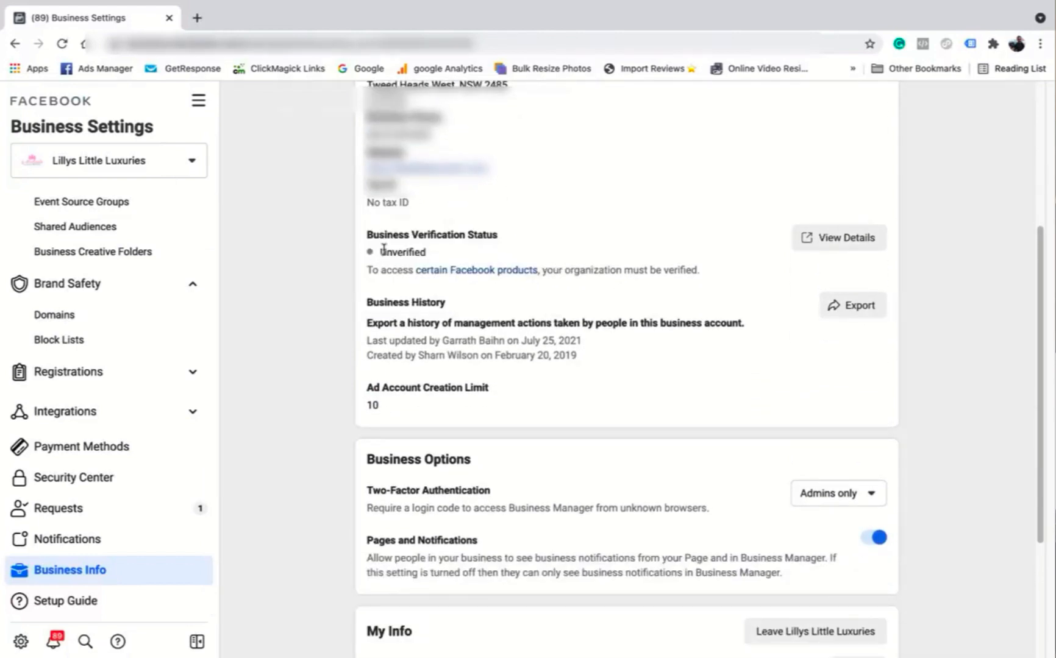
drag(383, 248, 435, 255)
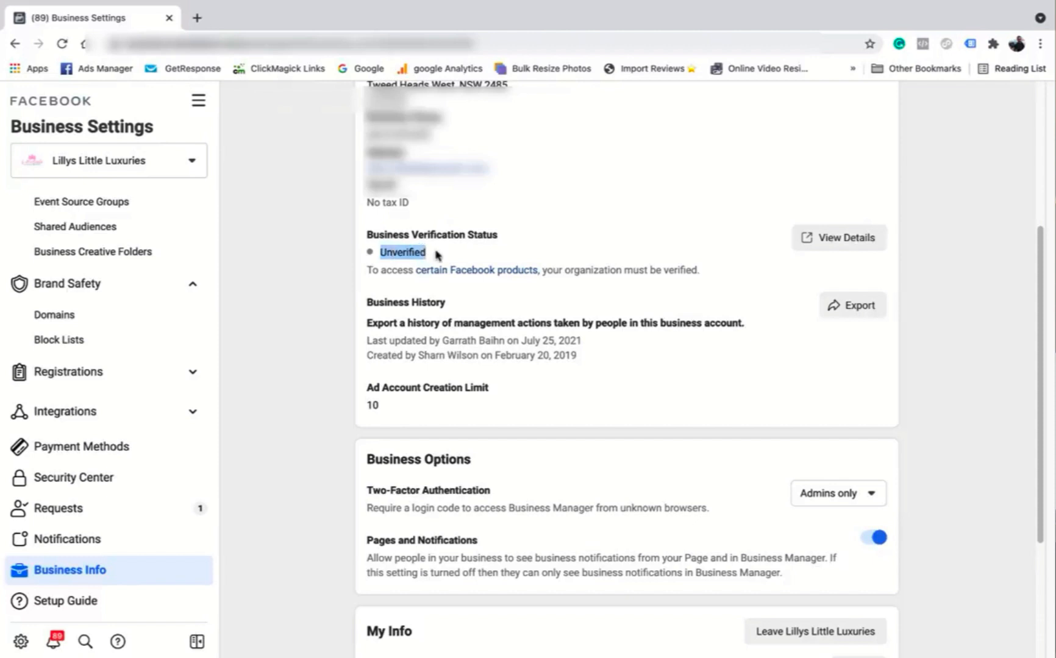
click(433, 254)
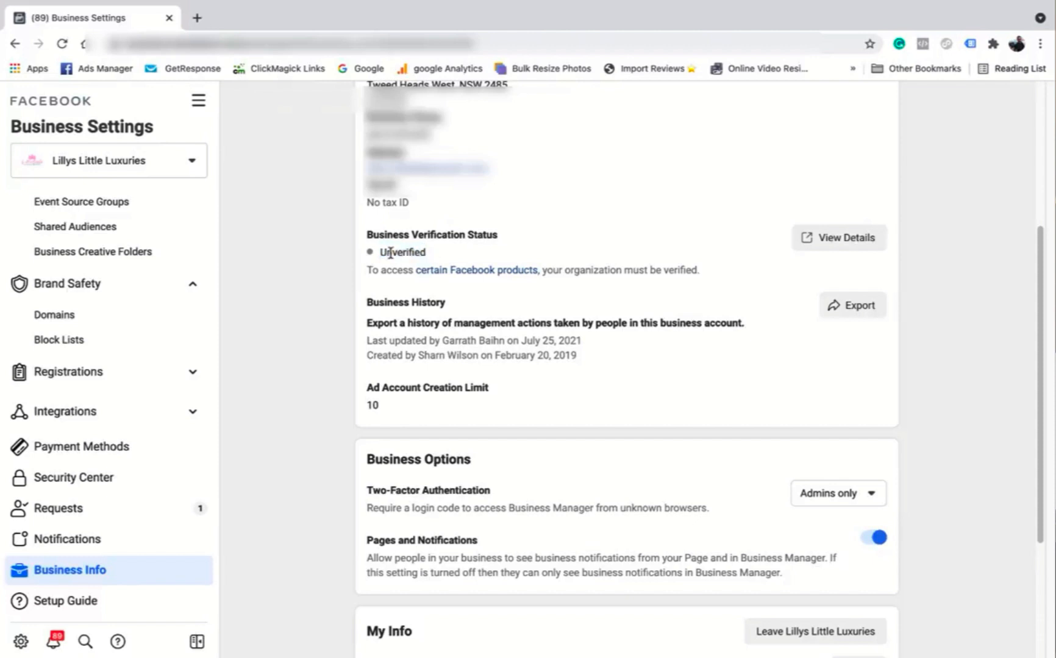
- Review the Business Options and My Info sections, then return to the start of the business information
scroll(632, 282, down, 3)
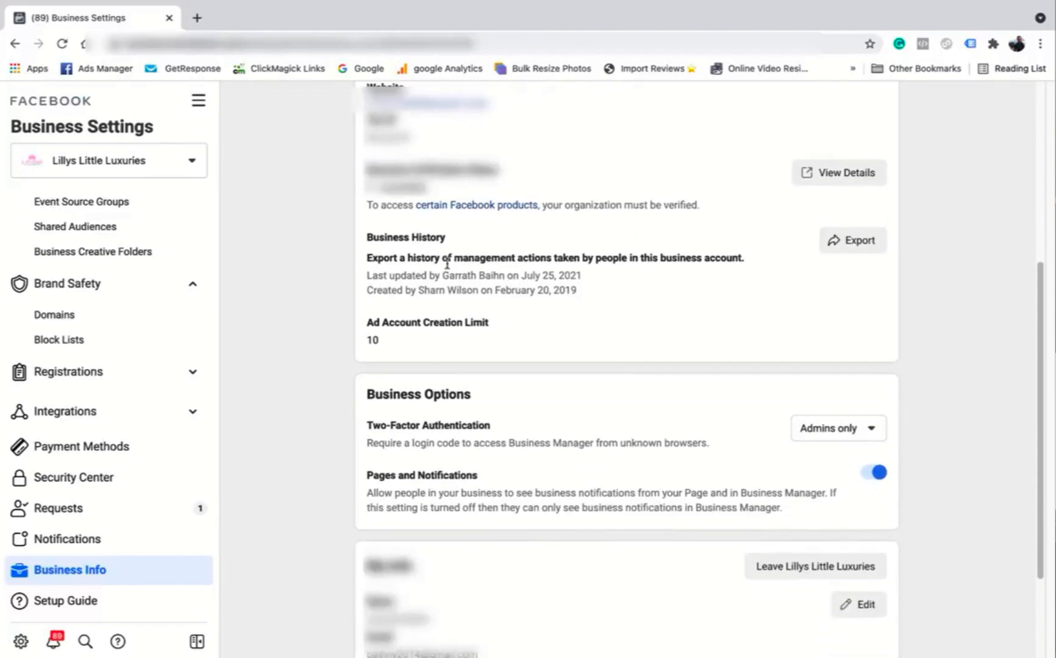
scroll(497, 381, down, 1)
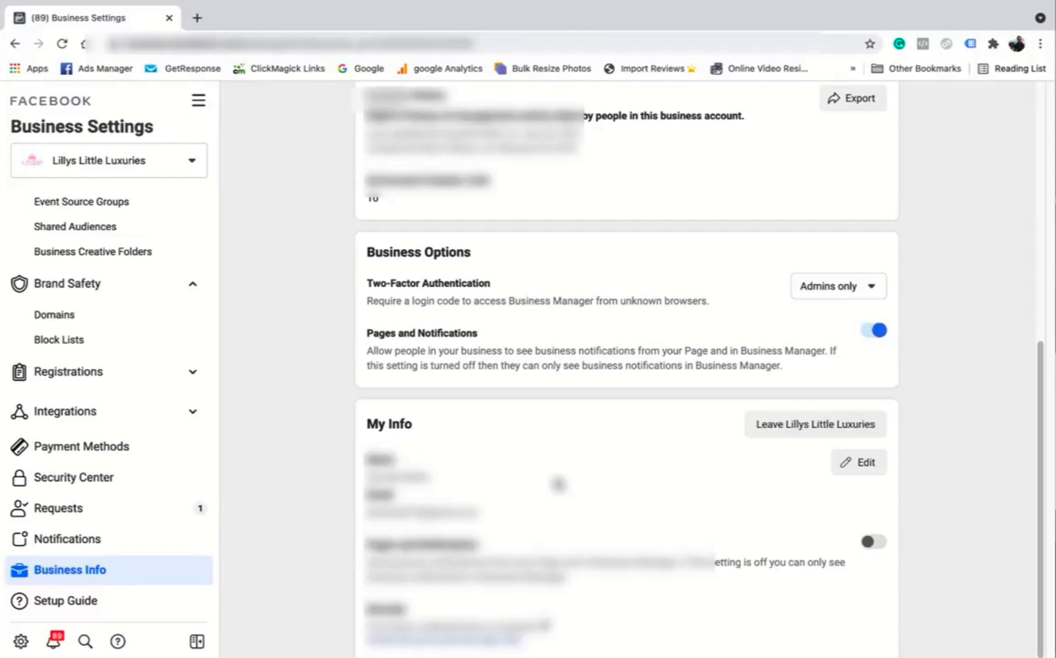
scroll(502, 346, up, 3)
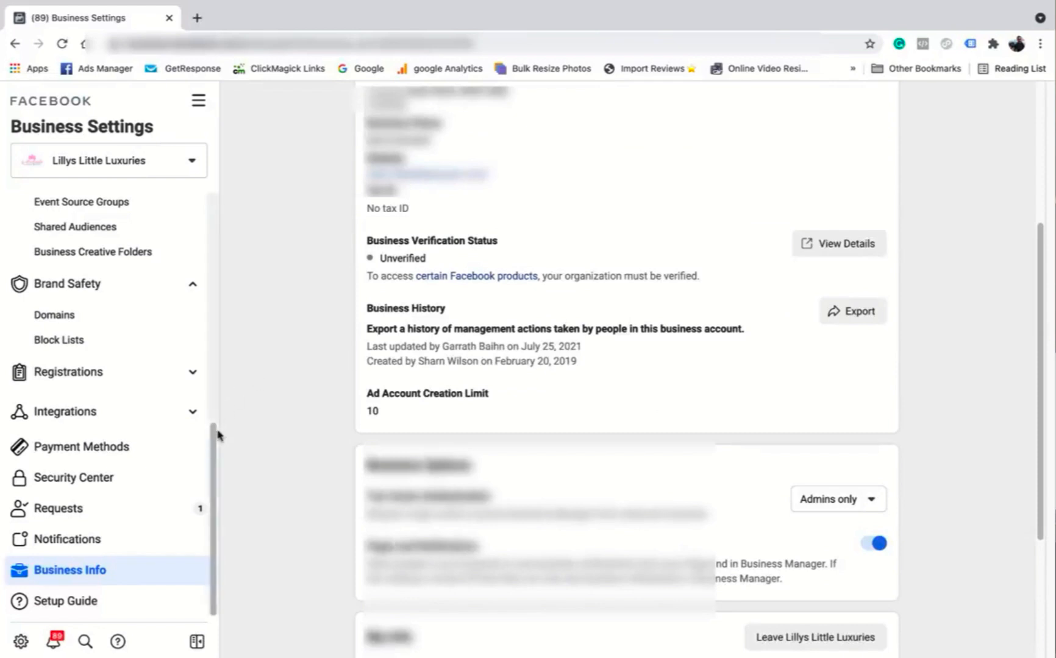
scroll(217, 431, up, 4)
scroll(575, 302, up, 4)
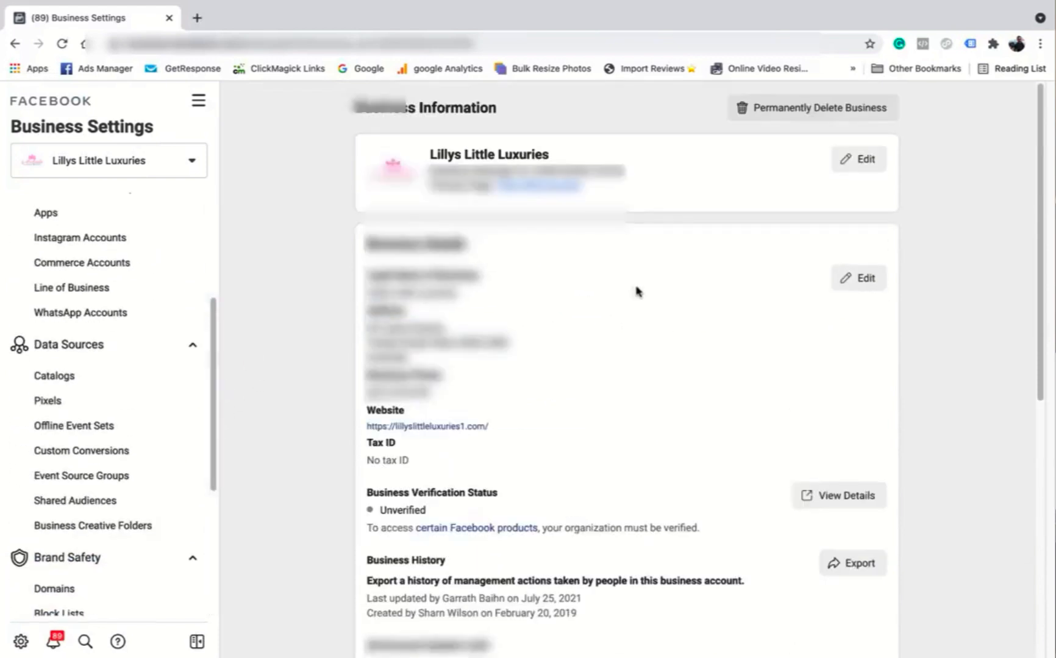
- Open the overview of all business tools and look through its shortcuts and its management, advertising, reporting, engagement and selling categories
click(202, 103)
scroll(337, 361, down, 2)
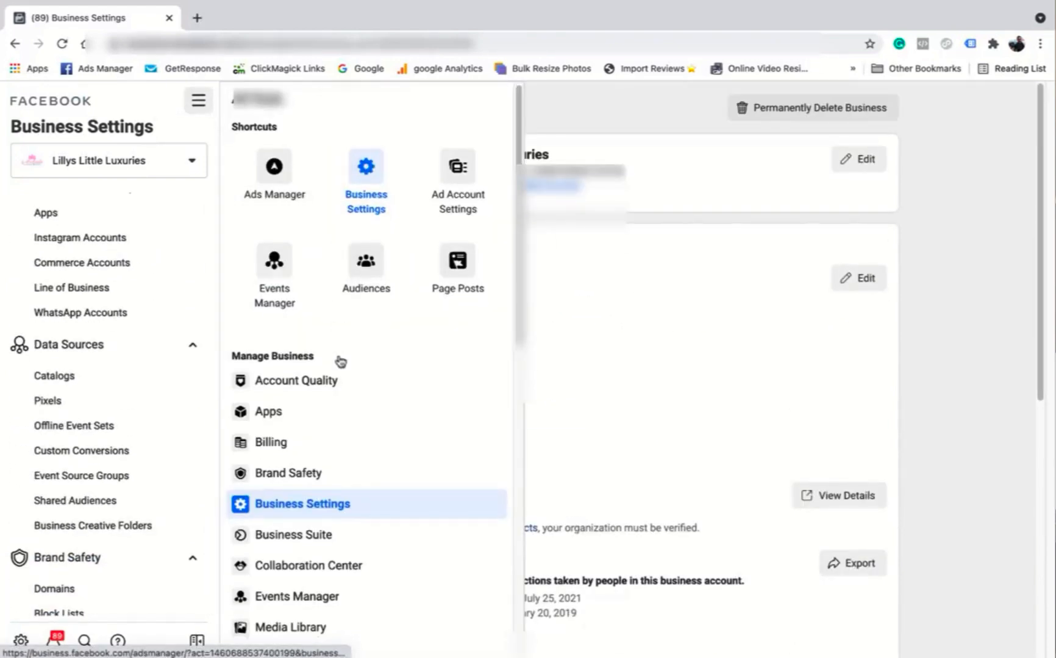
scroll(332, 444, down, 2)
scroll(333, 444, down, 2)
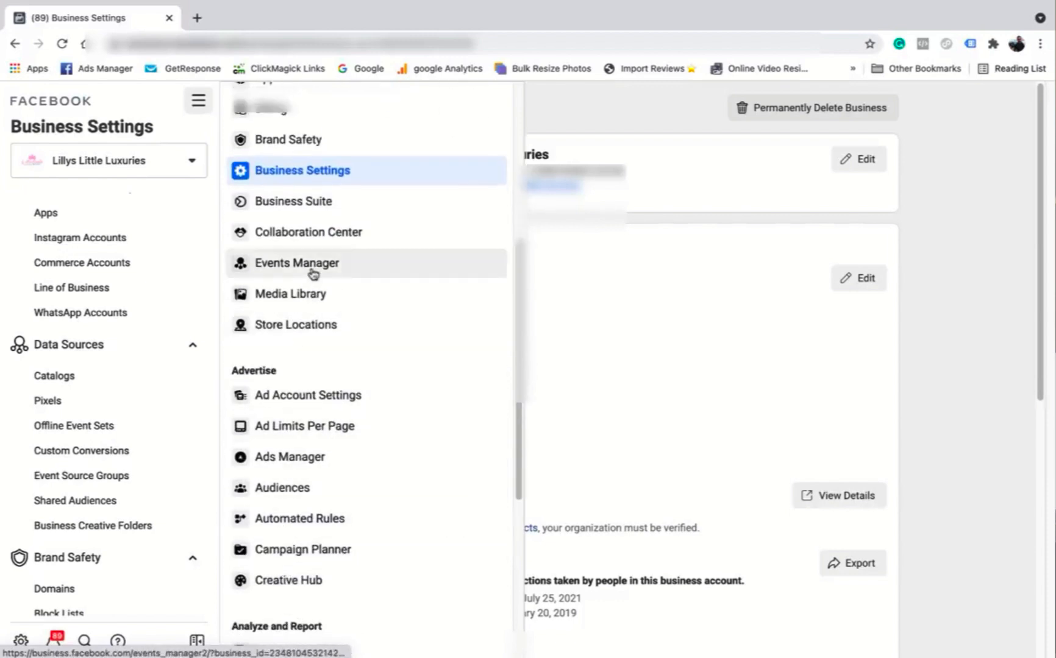
scroll(329, 536, down, 5)
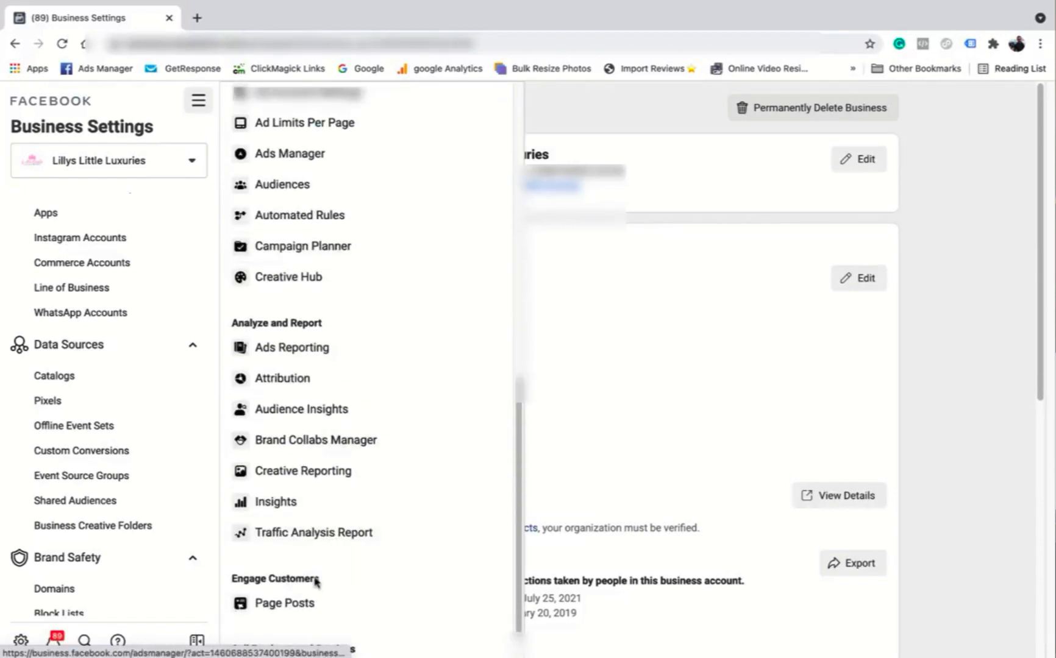
scroll(327, 366, down, 1)
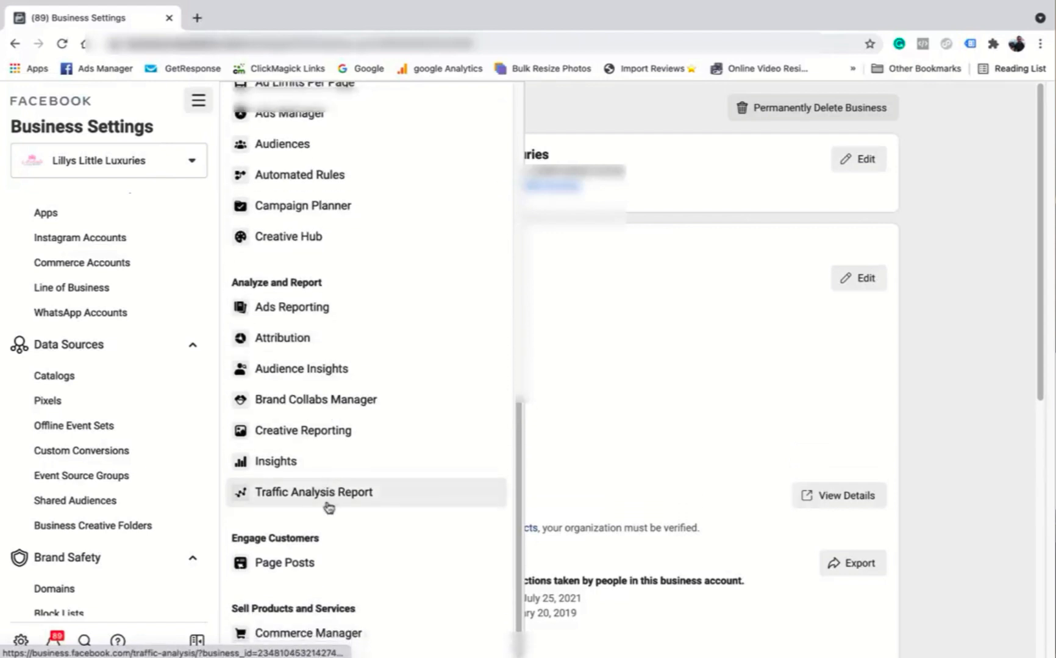
scroll(334, 463, up, 11)
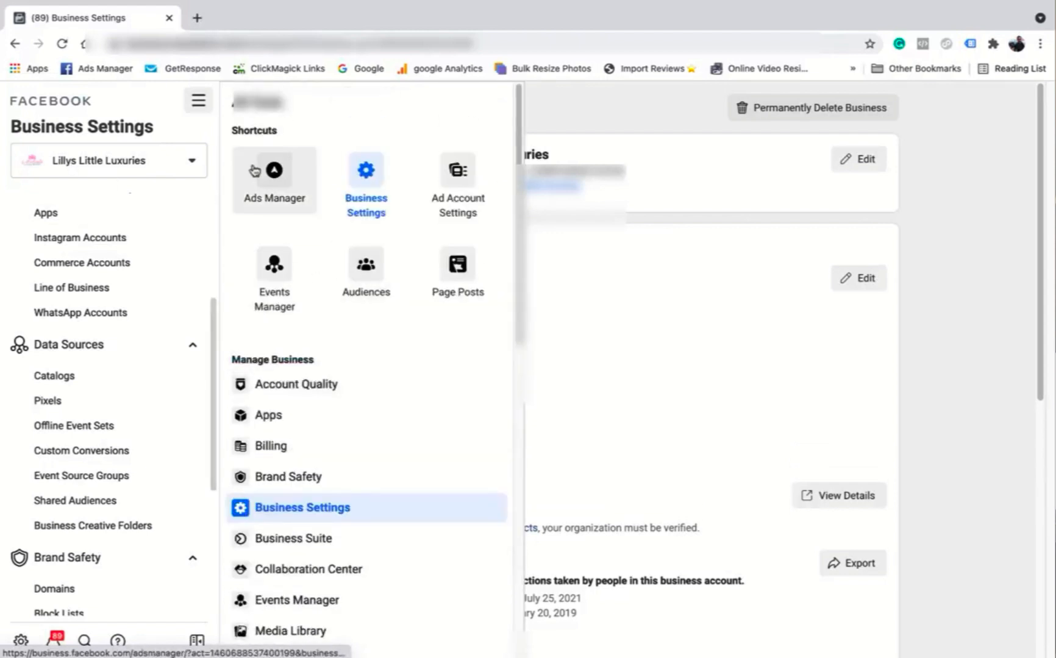
- Switch to Ads Manager, check the Resource Center and return to the campaigns list
click(256, 165)
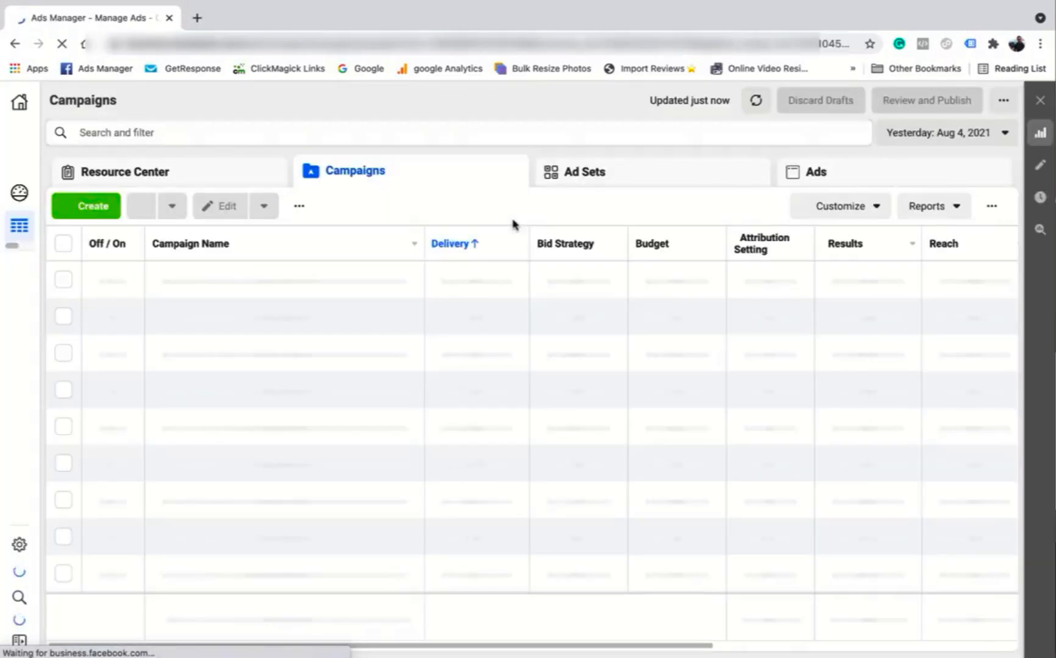
click(206, 175)
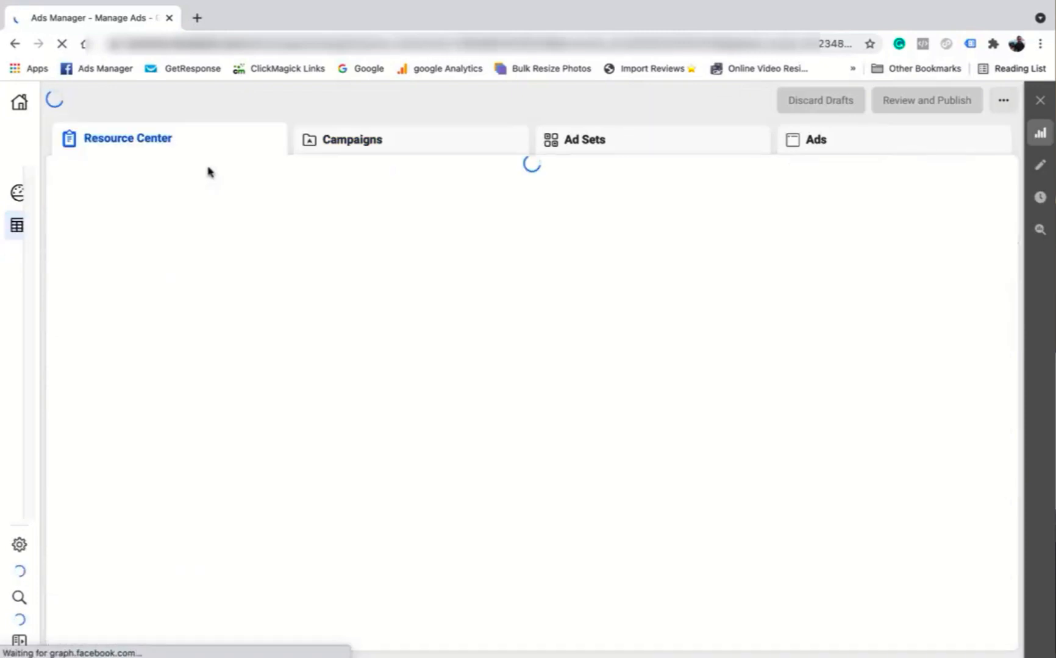
click(414, 142)
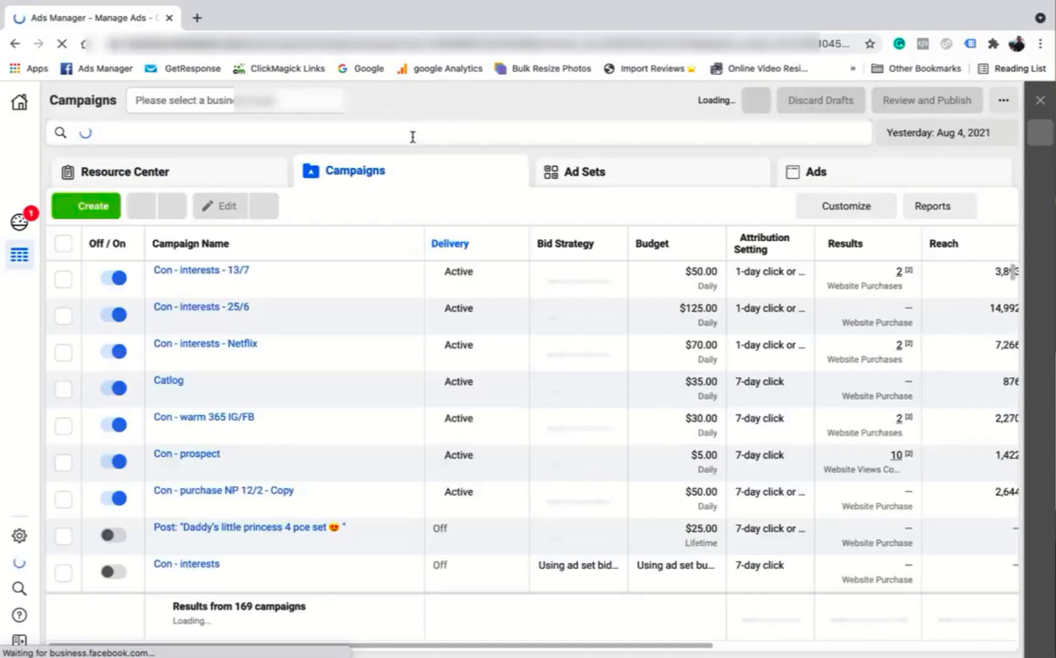